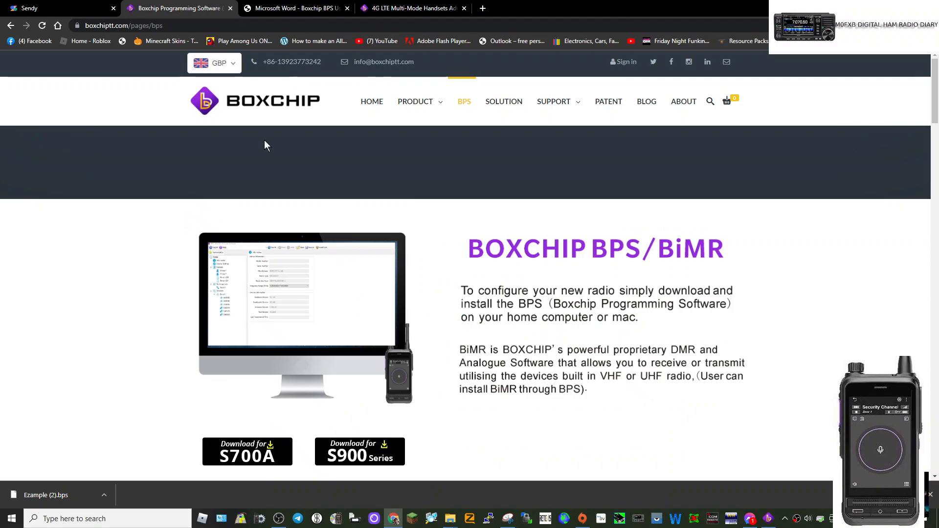
Examine the S700A and S900 Series software downloads on the Boxchip BPS page
{"action": "scroll", "coordinate": [348, 401], "scroll_direction": "down", "scroll_amount": 2}
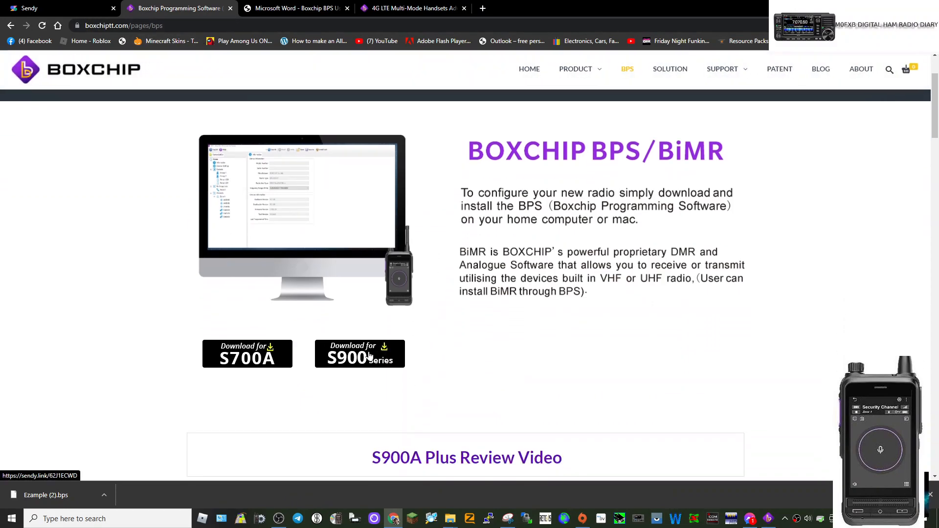
{"action": "scroll", "coordinate": [538, 293], "scroll_direction": "down", "scroll_amount": 4}
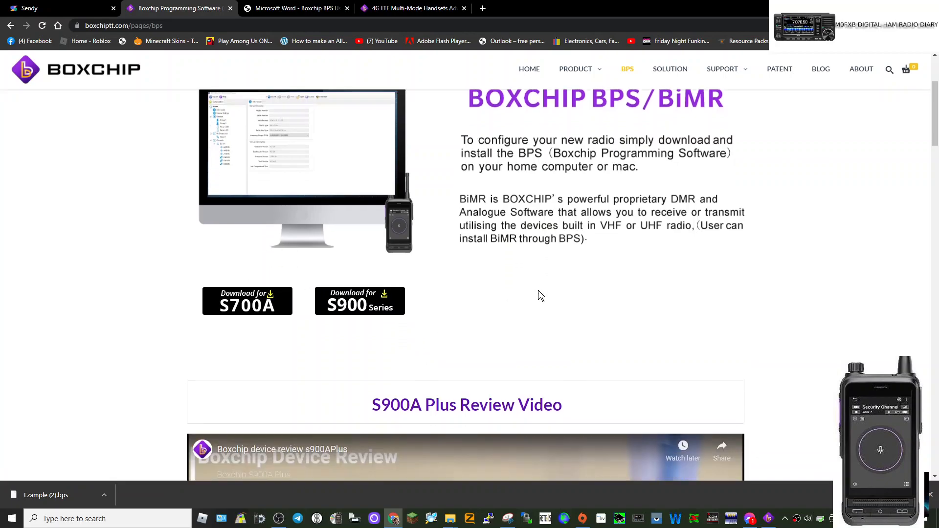
{"action": "scroll", "coordinate": [538, 293], "scroll_direction": "up", "scroll_amount": 6}
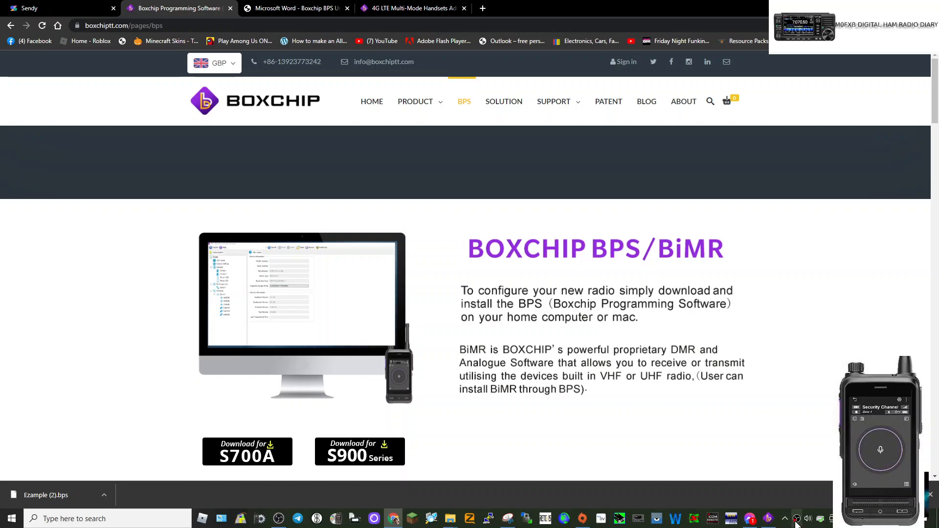
Switch to BOXCHIP Program Software and enter the operator's callsign as Alias and their radio ID as Local ID in General Settings
{"action": "left_click", "coordinate": [769, 518]}
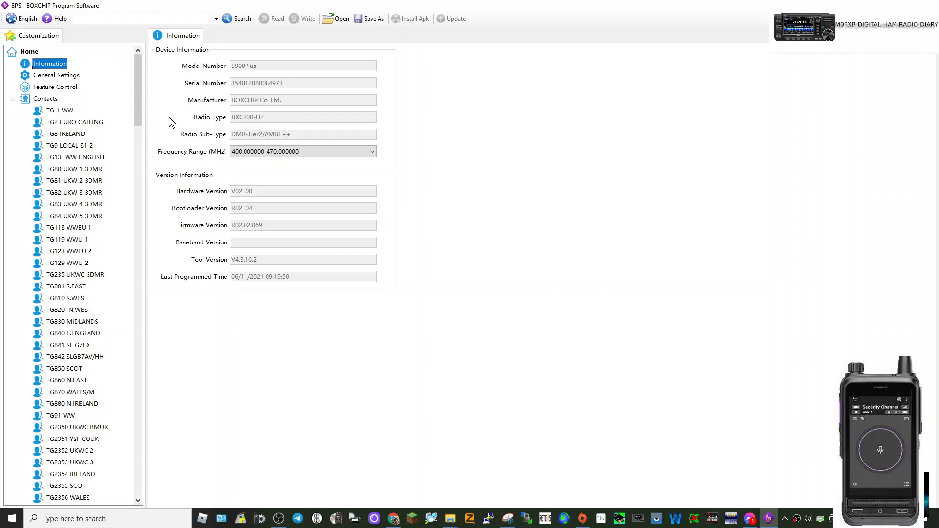
{"action": "scroll", "coordinate": [87, 230], "scroll_direction": "down", "scroll_amount": 11}
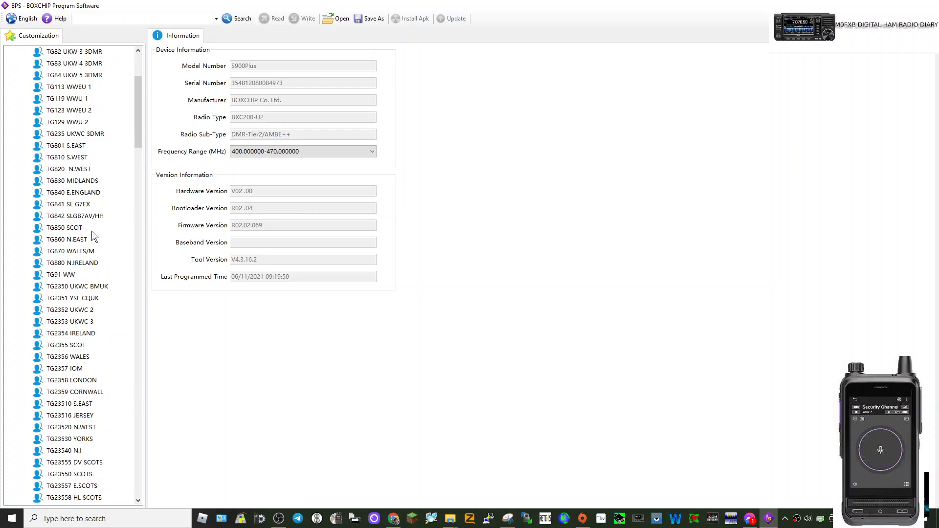
{"action": "scroll", "coordinate": [87, 244], "scroll_direction": "up", "scroll_amount": 11}
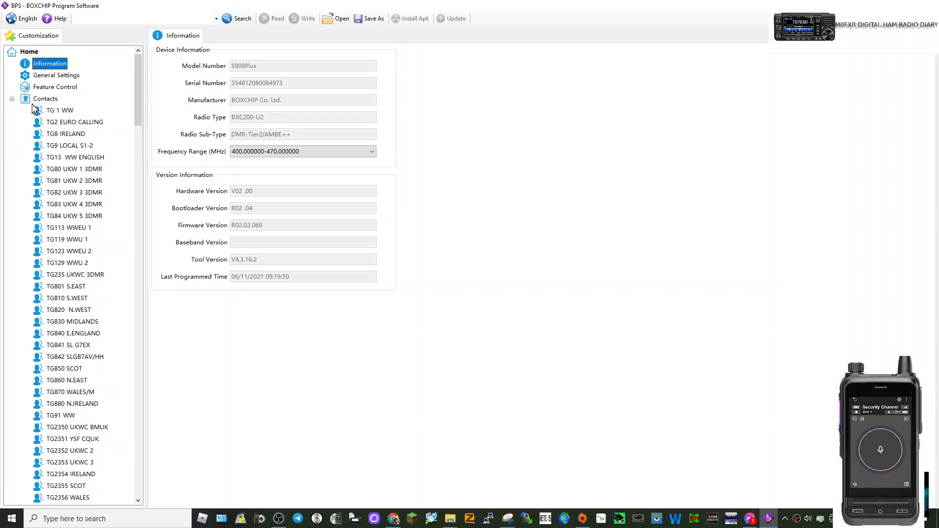
{"action": "left_click", "coordinate": [73, 80]}
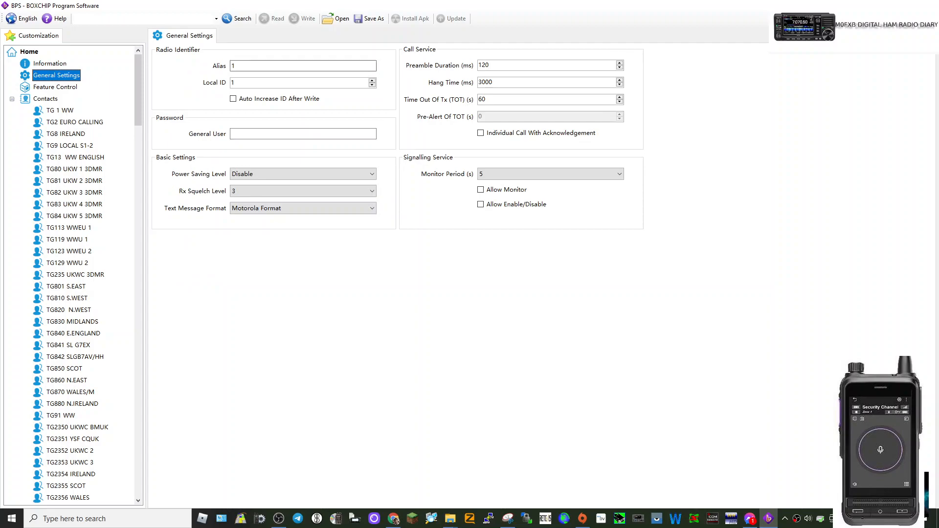
{"action": "left_click", "coordinate": [237, 65]}
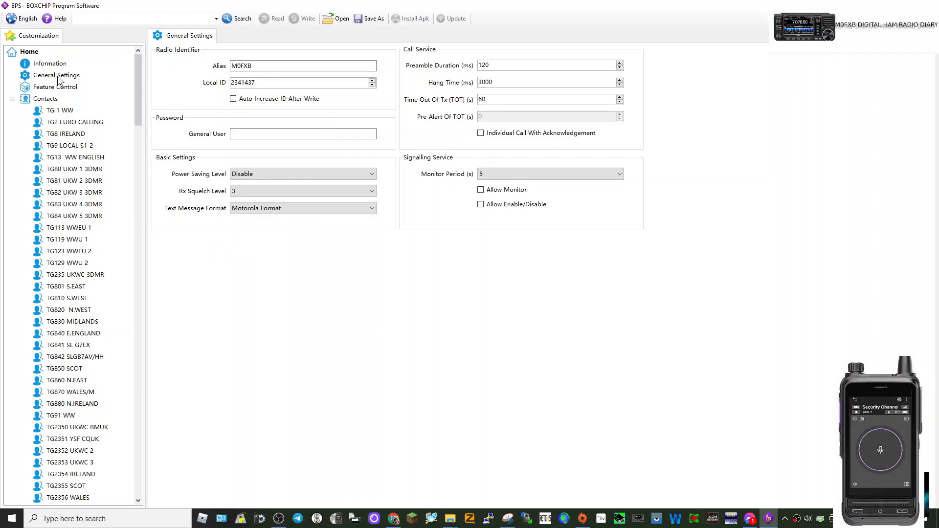
{"action": "left_click", "coordinate": [50, 63]}
{"action": "left_click", "coordinate": [56, 74]}
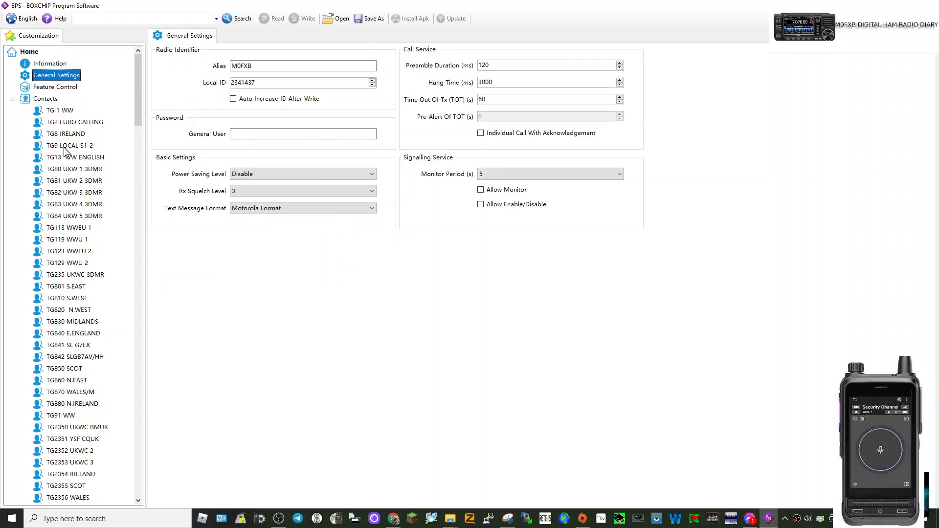
{"action": "left_click", "coordinate": [278, 518]}
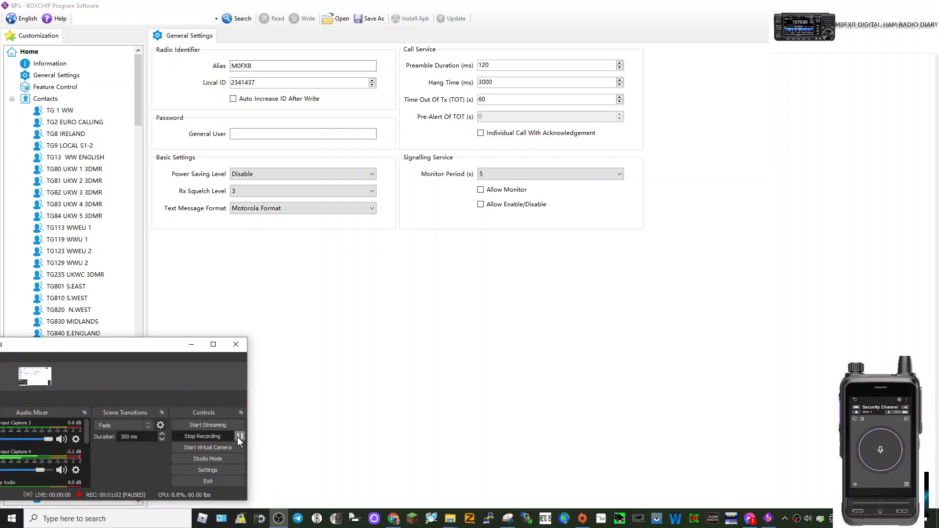
{"action": "left_click", "coordinate": [190, 343]}
Examine the talk group contacts, Rx group lists and channel zones in the customization tree
{"action": "scroll", "coordinate": [73, 243], "scroll_direction": "down", "scroll_amount": 20}
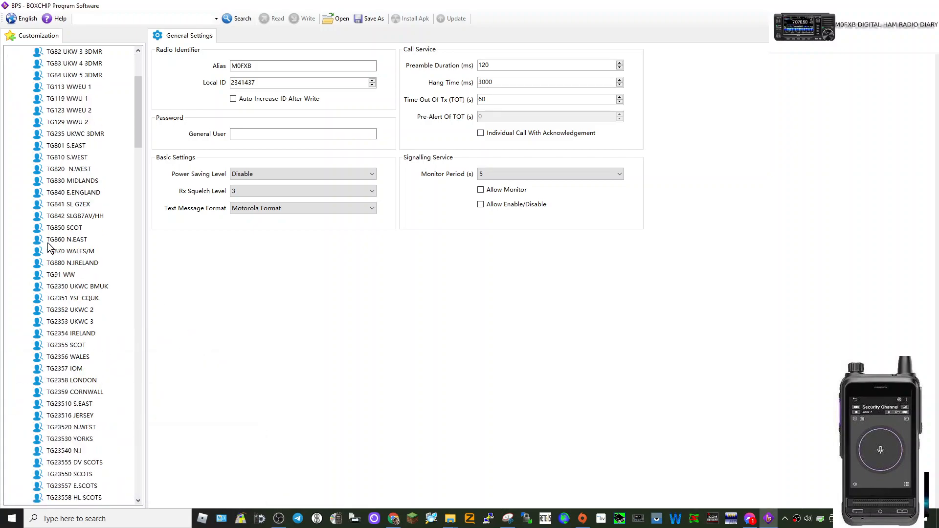
{"action": "scroll", "coordinate": [104, 346], "scroll_direction": "down", "scroll_amount": 2}
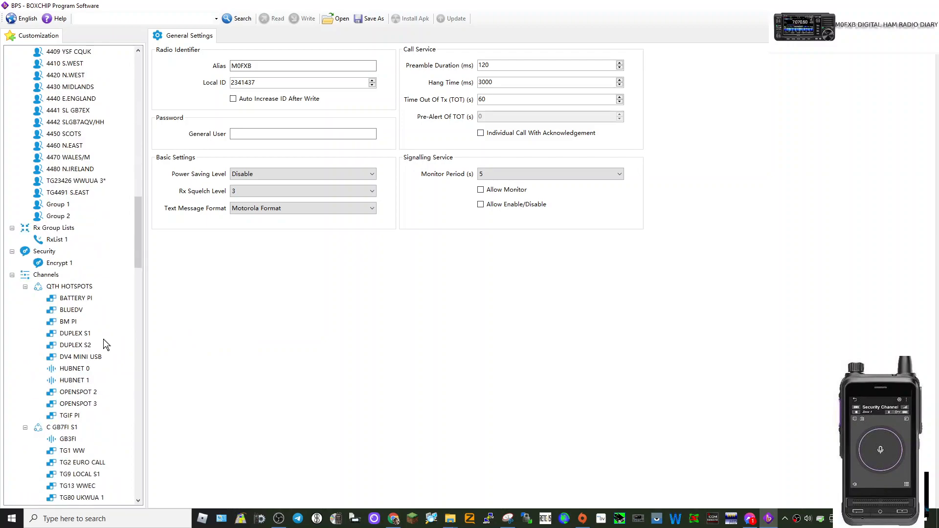
{"action": "scroll", "coordinate": [116, 302], "scroll_direction": "down", "scroll_amount": 4}
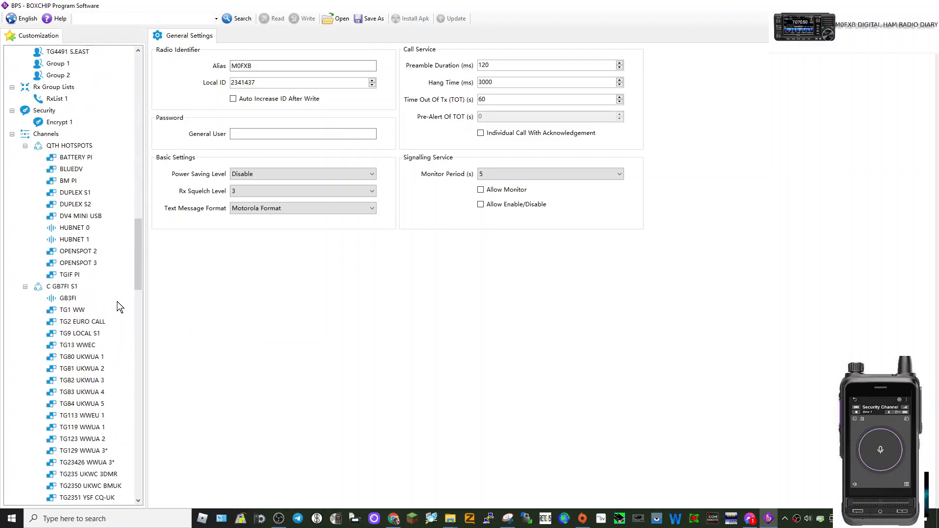
{"action": "scroll", "coordinate": [108, 319], "scroll_direction": "up", "scroll_amount": 4}
{"action": "scroll", "coordinate": [103, 326], "scroll_direction": "up", "scroll_amount": 20}
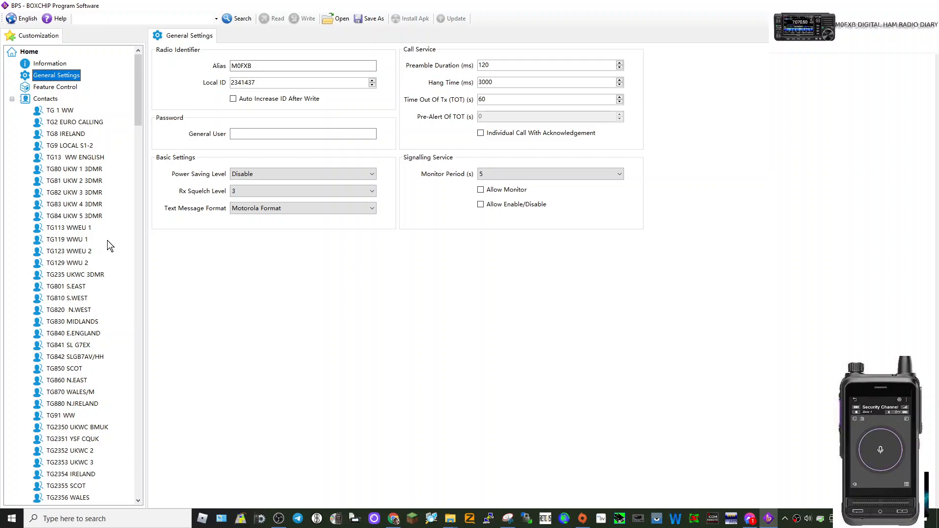
{"action": "scroll", "coordinate": [107, 240], "scroll_direction": "down", "scroll_amount": 20}
{"action": "scroll", "coordinate": [94, 293], "scroll_direction": "up", "scroll_amount": 20}
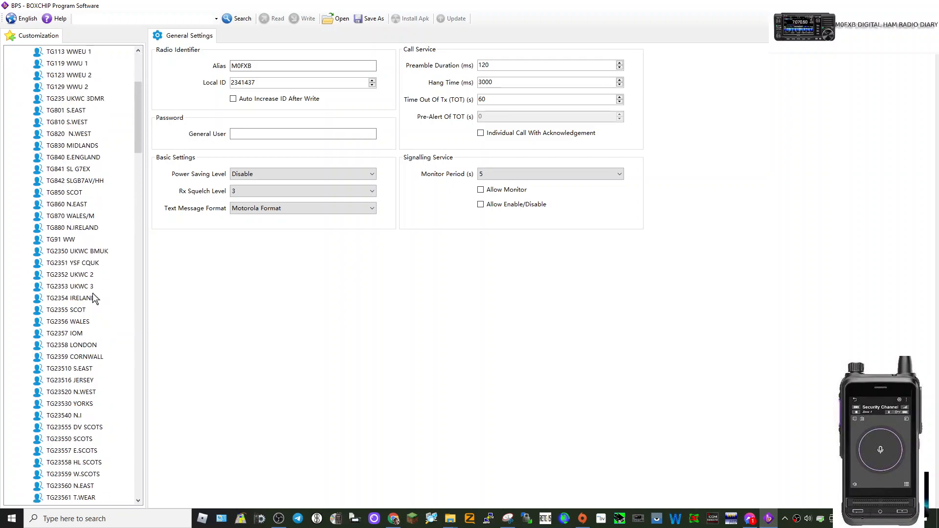
{"action": "scroll", "coordinate": [96, 286], "scroll_direction": "down", "scroll_amount": 20}
{"action": "scroll", "coordinate": [98, 293], "scroll_direction": "down", "scroll_amount": 7}
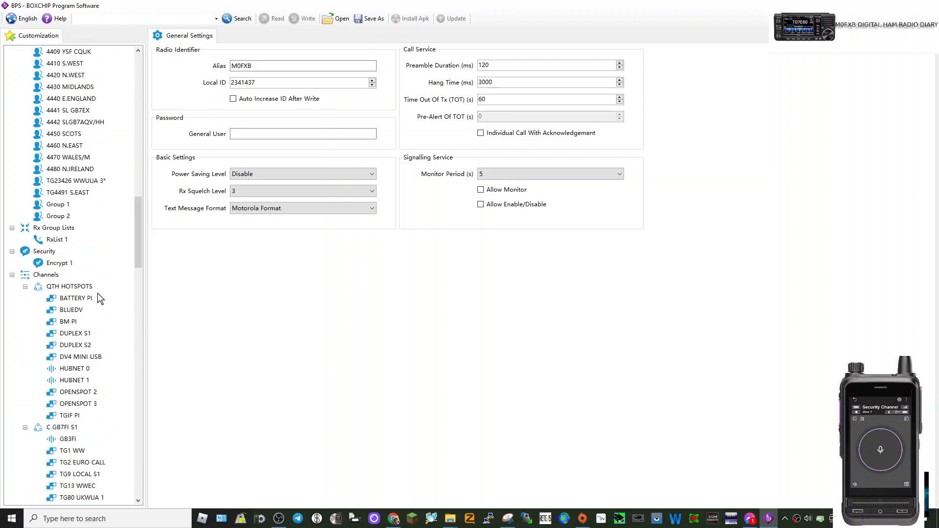
Add a new group call contact at the end of the Contacts list
{"action": "scroll", "coordinate": [97, 293], "scroll_direction": "up", "scroll_amount": 5}
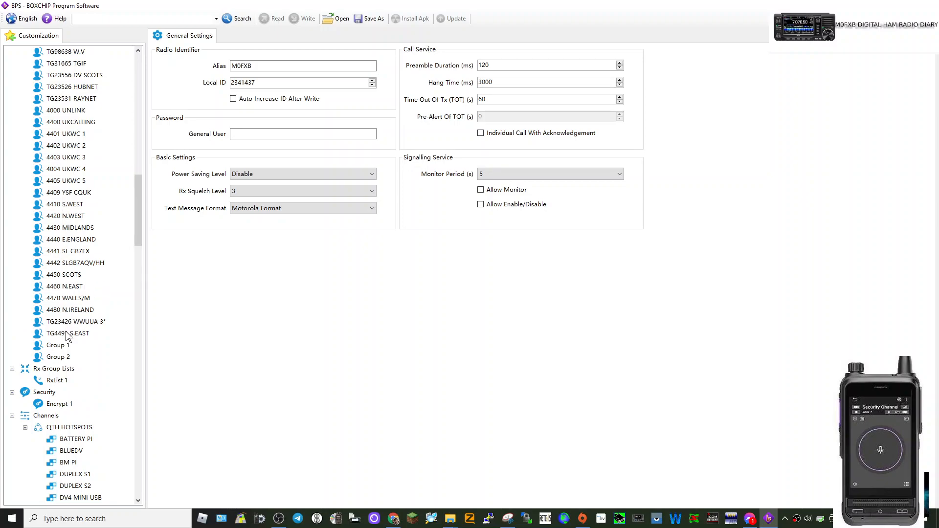
{"action": "right_click", "coordinate": [66, 334]}
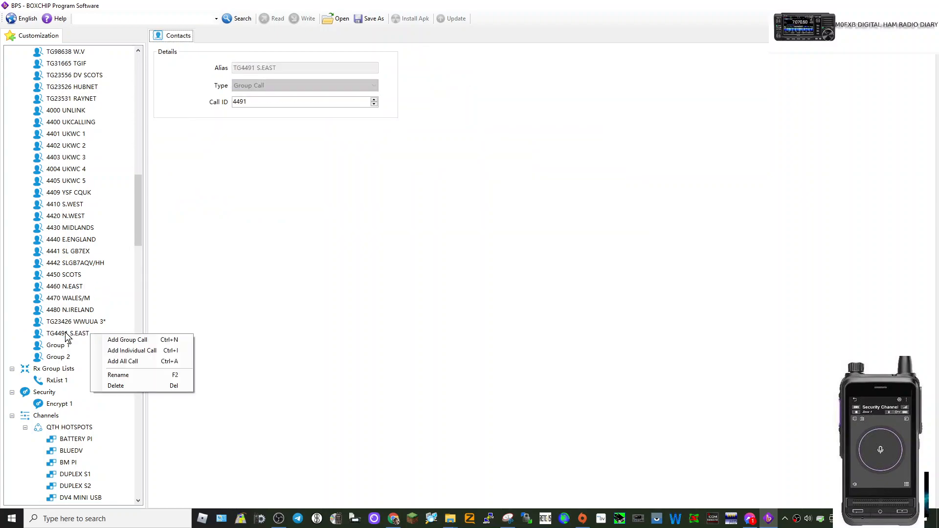
{"action": "left_click", "coordinate": [129, 340]}
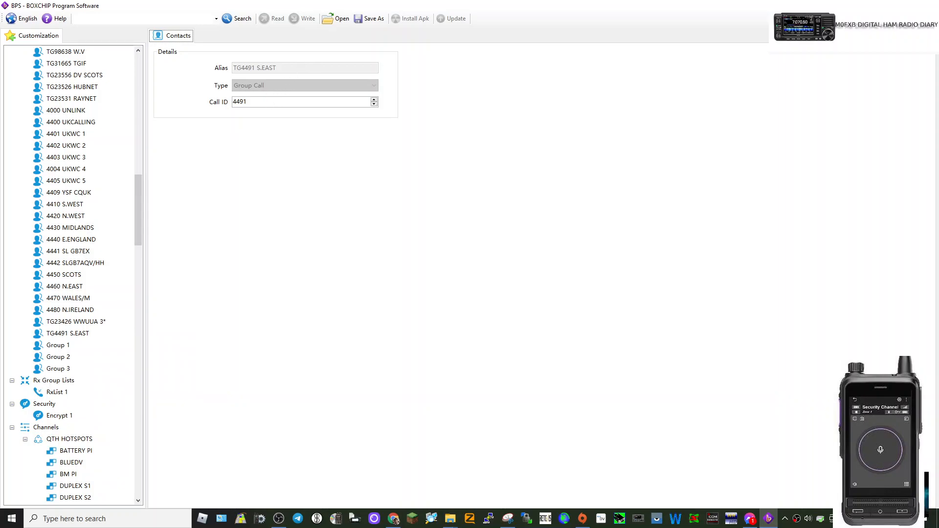
Set the Call ID of the TG4491 S.EAST contact to 500
{"action": "left_click", "coordinate": [248, 102]}
{"action": "left_click", "coordinate": [73, 336]}
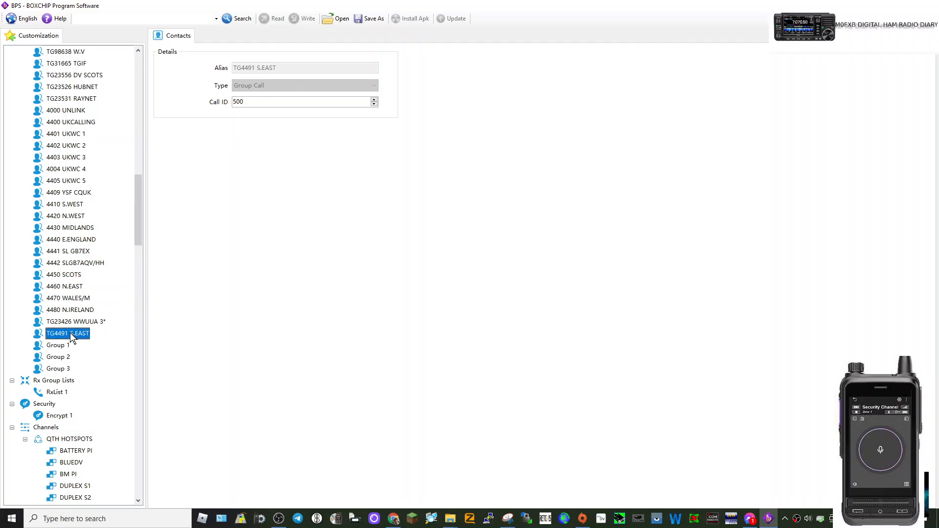
{"action": "right_click", "coordinate": [72, 336]}
{"action": "left_click", "coordinate": [79, 359]}
Rename the Group 1 contact as 500 and open its Call ID for editing
{"action": "left_click", "coordinate": [63, 347]}
{"action": "right_click", "coordinate": [63, 348]}
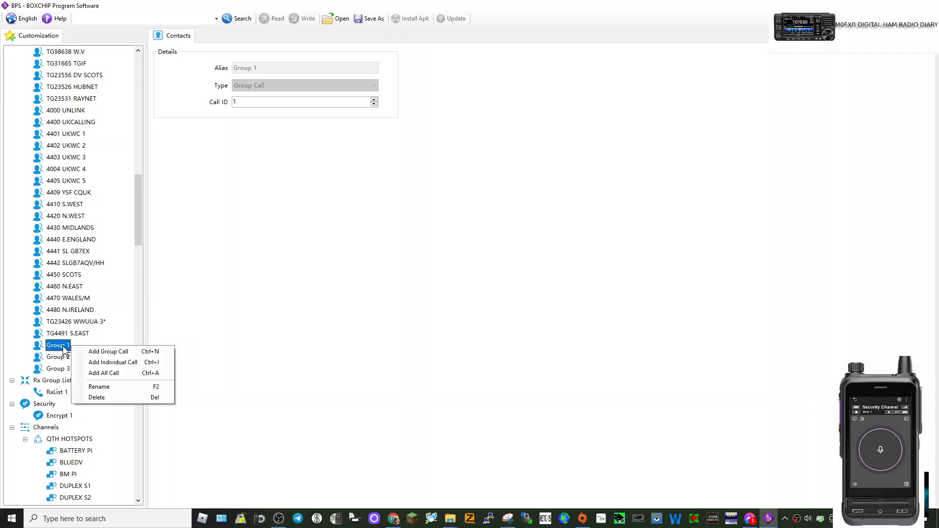
{"action": "left_click", "coordinate": [108, 387]}
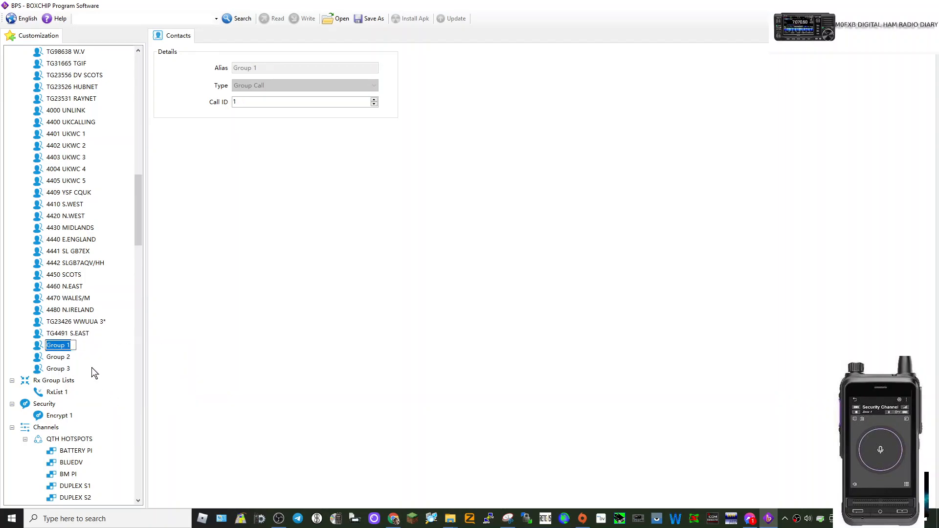
{"action": "type", "text": "500"}
{"action": "key", "text": "Return"}
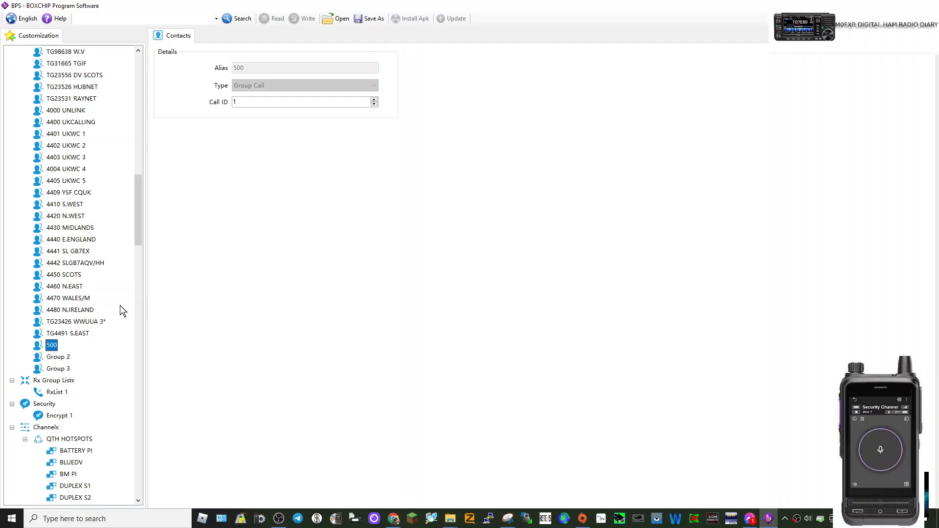
{"action": "left_click", "coordinate": [235, 101]}
{"action": "left_click", "coordinate": [53, 346]}
{"action": "left_click", "coordinate": [279, 518]}
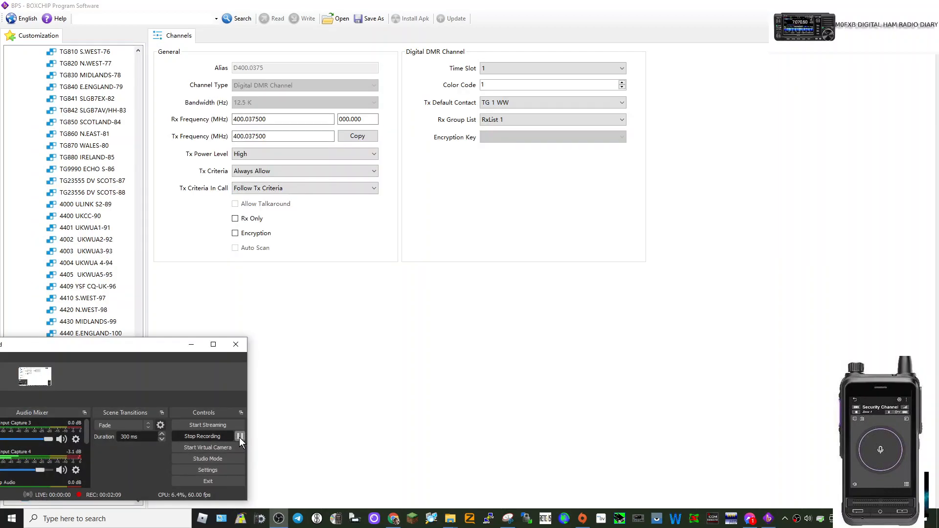
{"action": "left_click", "coordinate": [187, 344]}
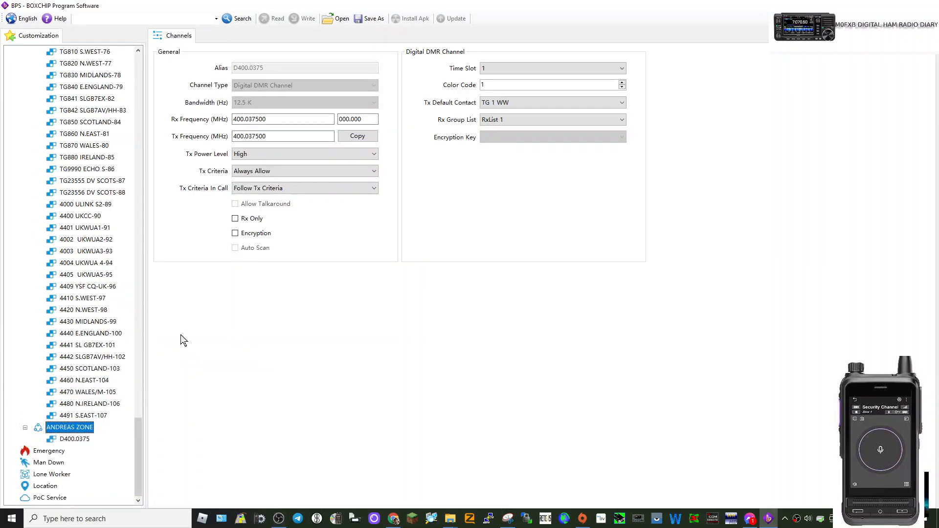
Examine the contacts and the channel zones, including QTH HOTSPOTS, GB3'S and C GB7FI S2 with their channels
{"action": "scroll", "coordinate": [57, 319], "scroll_direction": "up", "scroll_amount": 6}
{"action": "scroll", "coordinate": [58, 319], "scroll_direction": "up", "scroll_amount": 20}
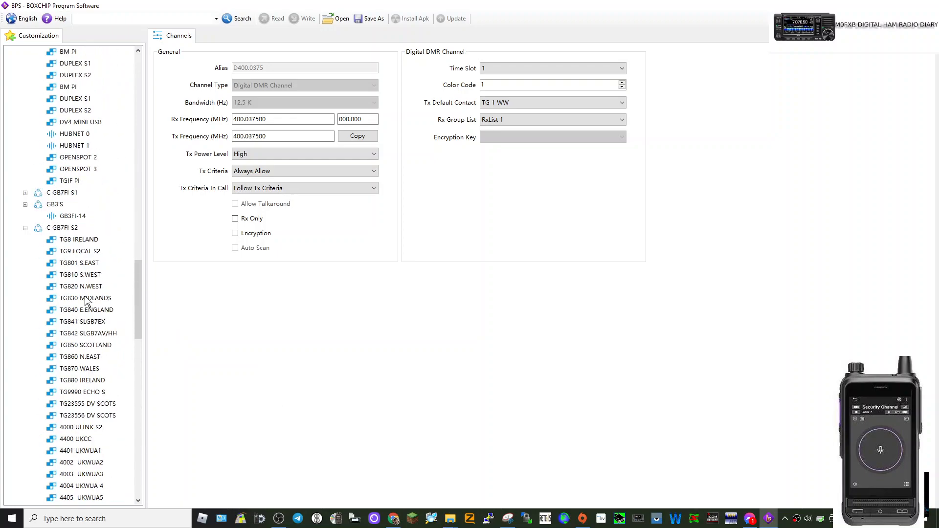
{"action": "scroll", "coordinate": [87, 301], "scroll_direction": "up", "scroll_amount": 10}
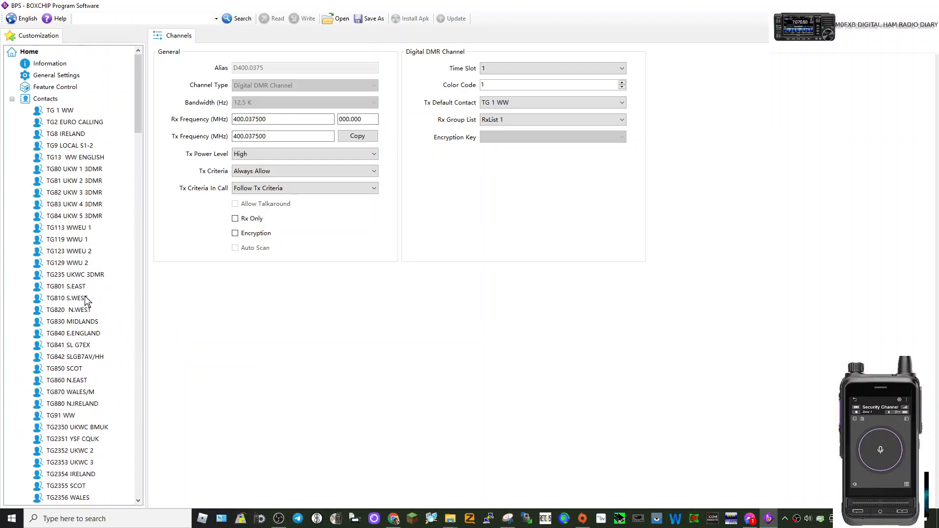
{"action": "scroll", "coordinate": [107, 299], "scroll_direction": "down", "scroll_amount": 6}
{"action": "scroll", "coordinate": [110, 298], "scroll_direction": "down", "scroll_amount": 18}
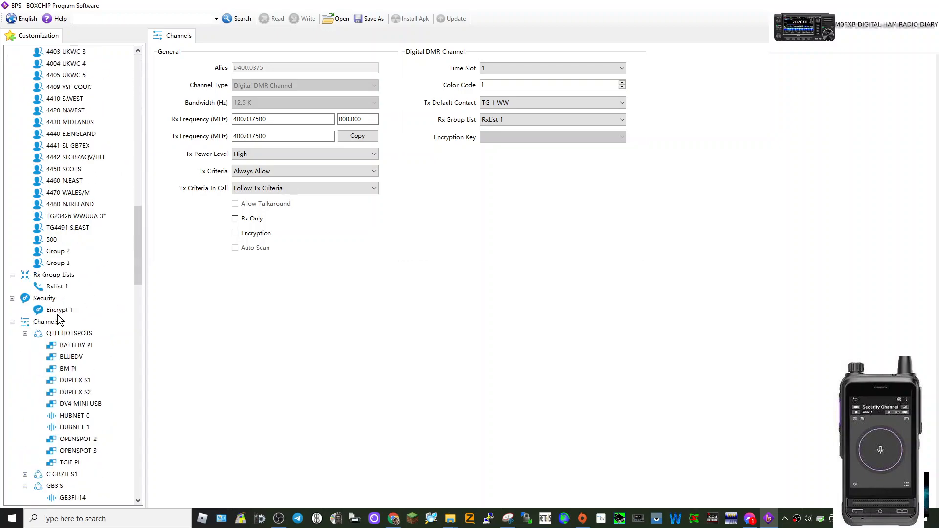
{"action": "scroll", "coordinate": [69, 322], "scroll_direction": "down", "scroll_amount": 3}
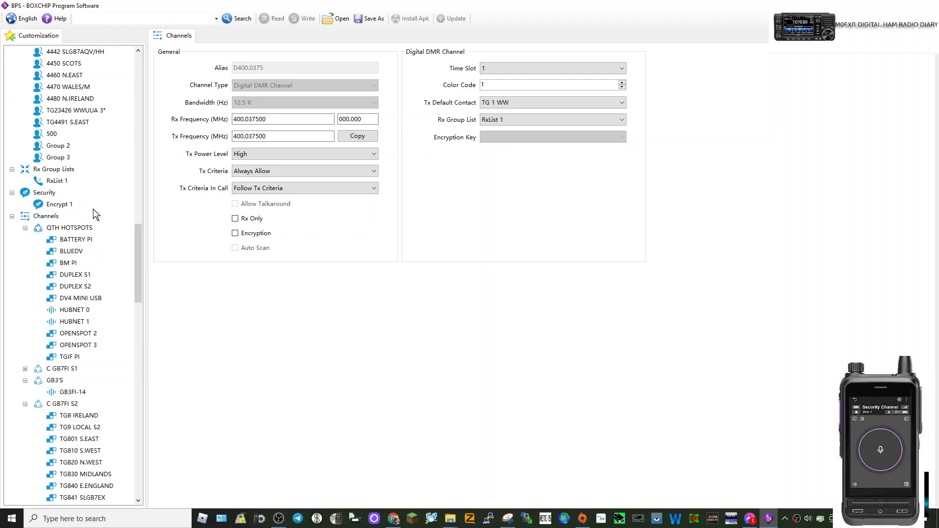
{"action": "scroll", "coordinate": [94, 218], "scroll_direction": "up", "scroll_amount": 2}
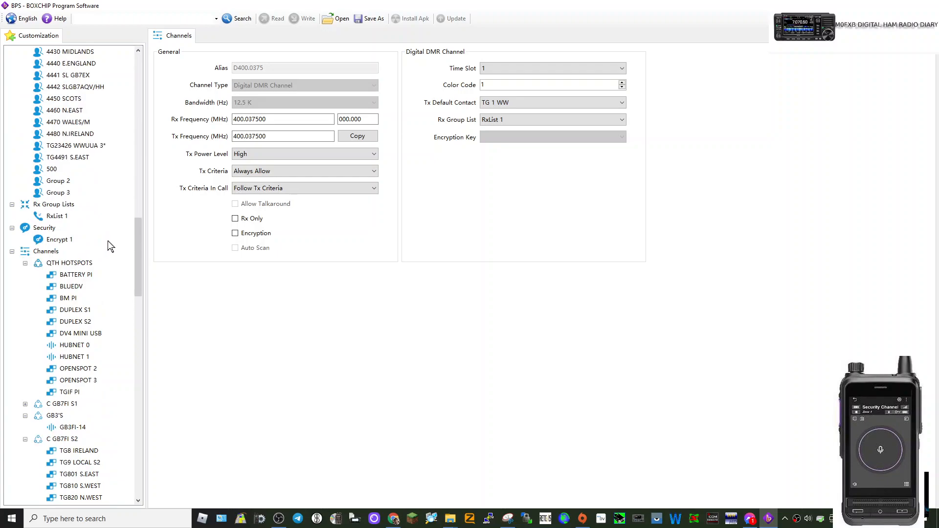
{"action": "scroll", "coordinate": [108, 240], "scroll_direction": "down", "scroll_amount": 2}
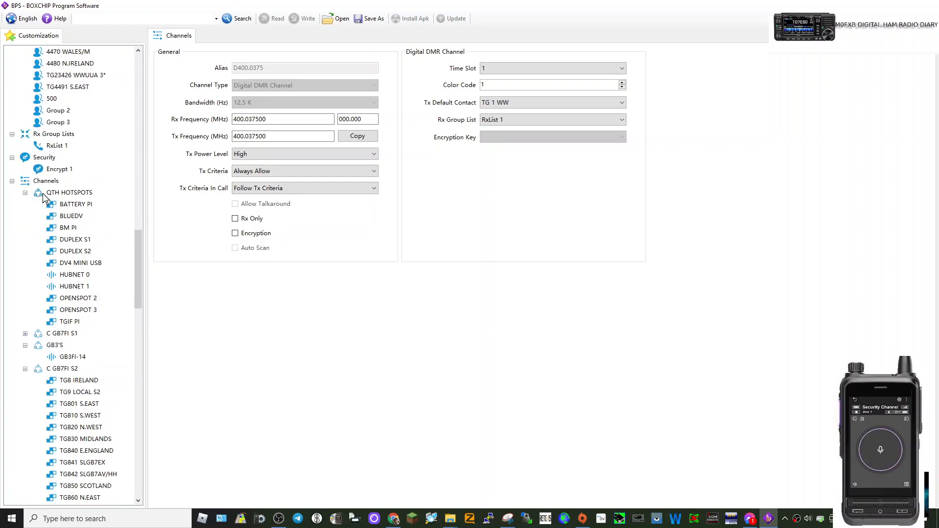
{"action": "scroll", "coordinate": [106, 215], "scroll_direction": "down", "scroll_amount": 3}
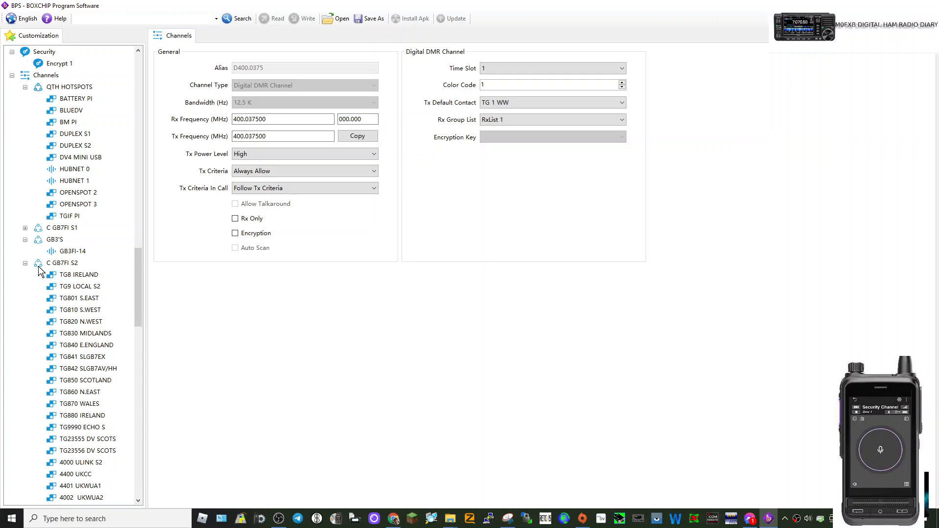
{"action": "scroll", "coordinate": [109, 277], "scroll_direction": "down", "scroll_amount": 2}
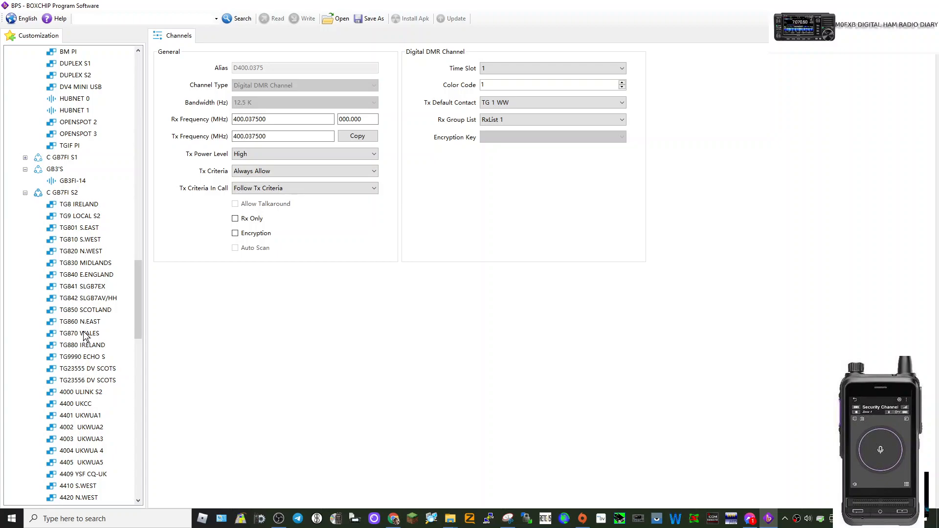
{"action": "scroll", "coordinate": [84, 338], "scroll_direction": "down", "scroll_amount": 3}
{"action": "scroll", "coordinate": [78, 328], "scroll_direction": "up", "scroll_amount": 3}
{"action": "scroll", "coordinate": [87, 318], "scroll_direction": "down", "scroll_amount": 4}
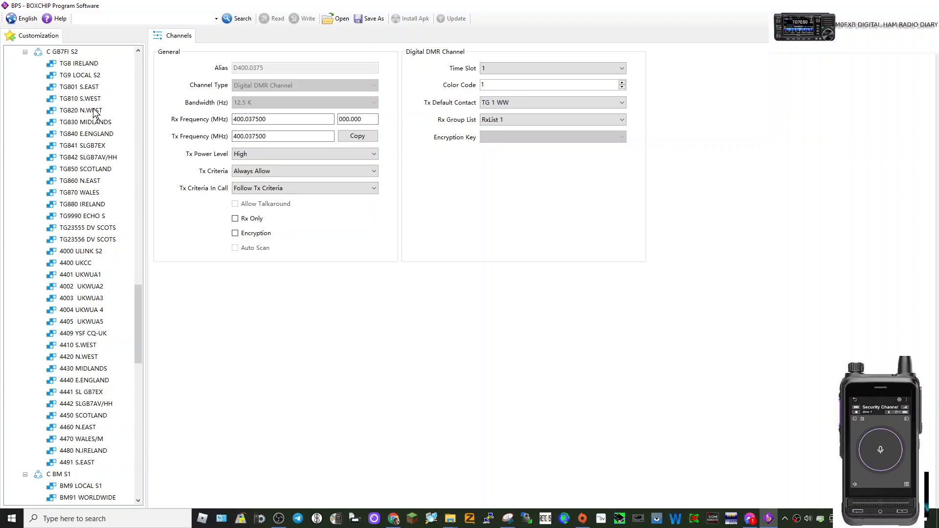
{"action": "scroll", "coordinate": [83, 205], "scroll_direction": "up", "scroll_amount": 4}
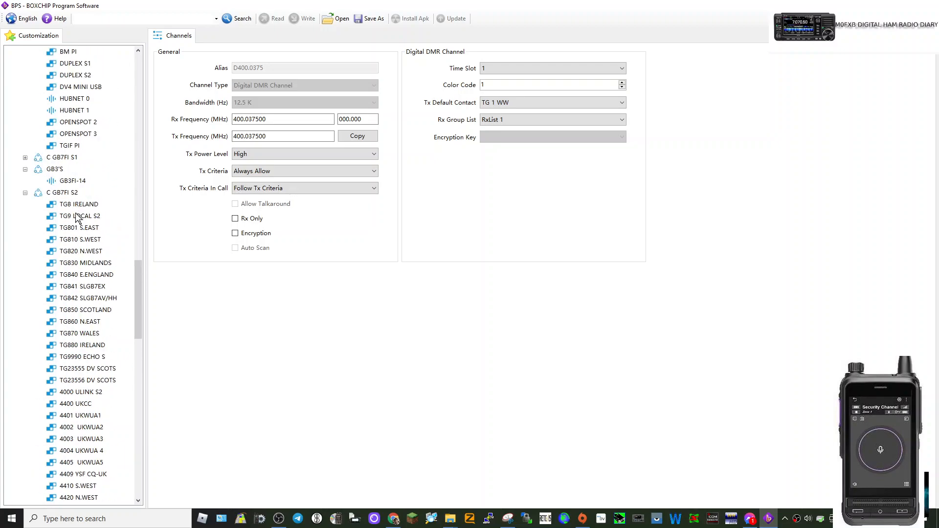
Examine the settings of the C GB7FI S2 channels from TG8 IRELAND to TG840 E.ENGLAND, plus 4000 ULINK S2
{"action": "left_click", "coordinate": [83, 205]}
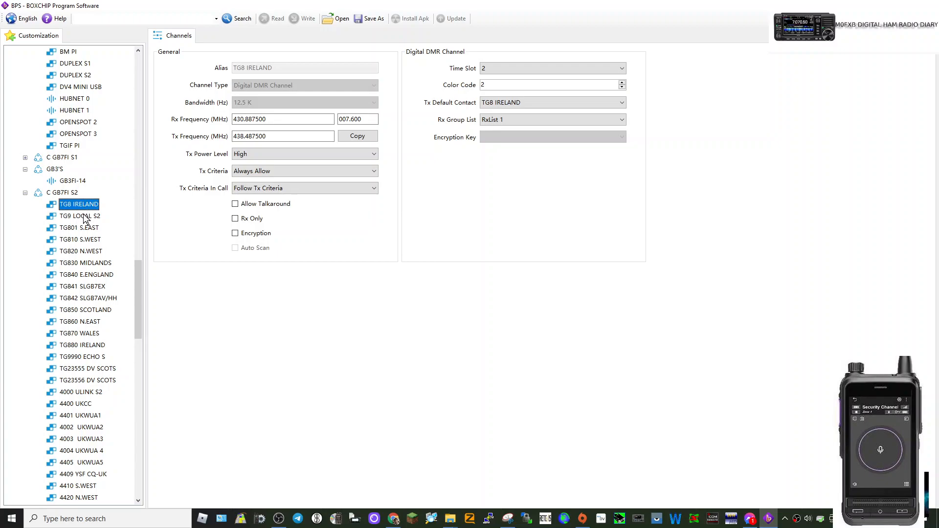
{"action": "left_click", "coordinate": [82, 216]}
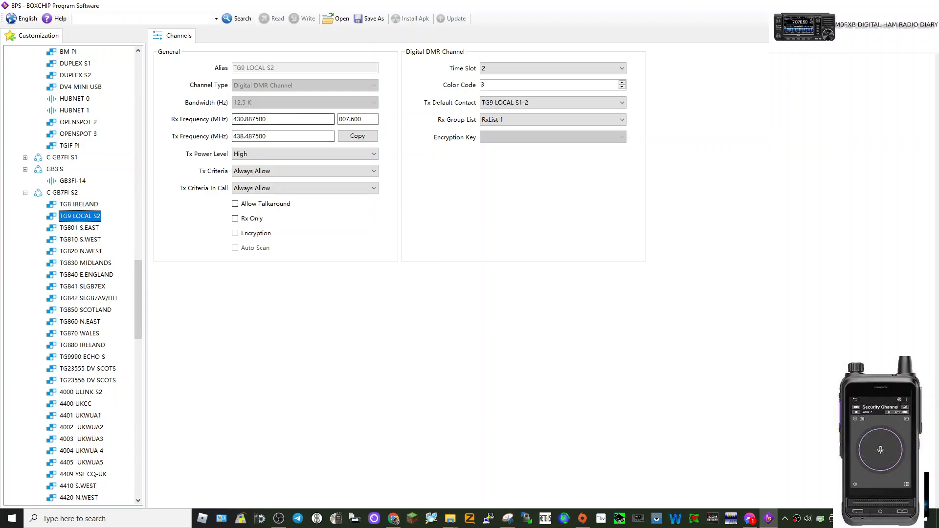
{"action": "left_click", "coordinate": [84, 231]}
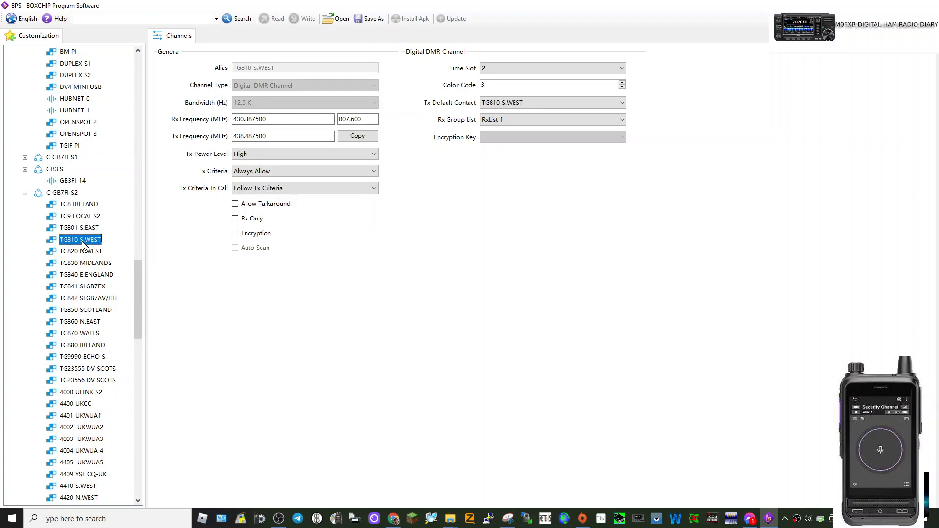
{"action": "left_click", "coordinate": [83, 252]}
{"action": "left_click", "coordinate": [83, 265]}
{"action": "left_click", "coordinate": [85, 274]}
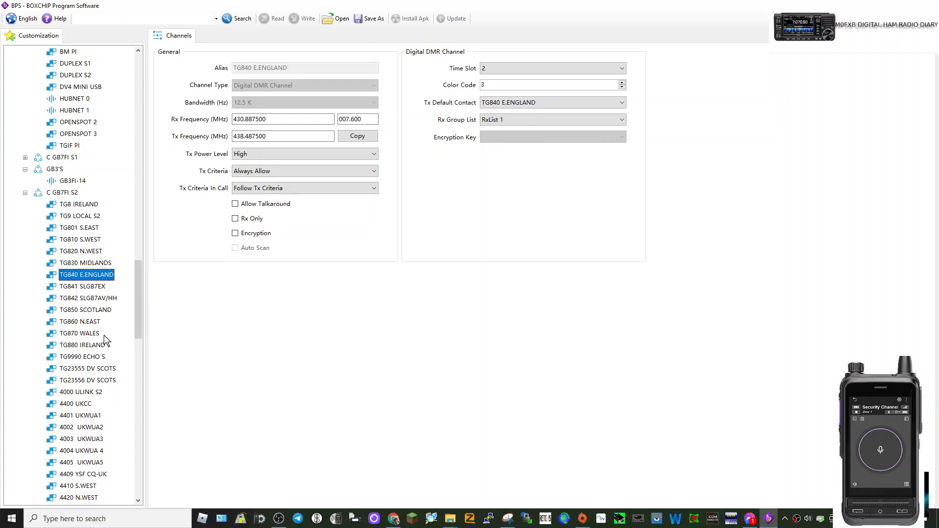
{"action": "left_click", "coordinate": [64, 194]}
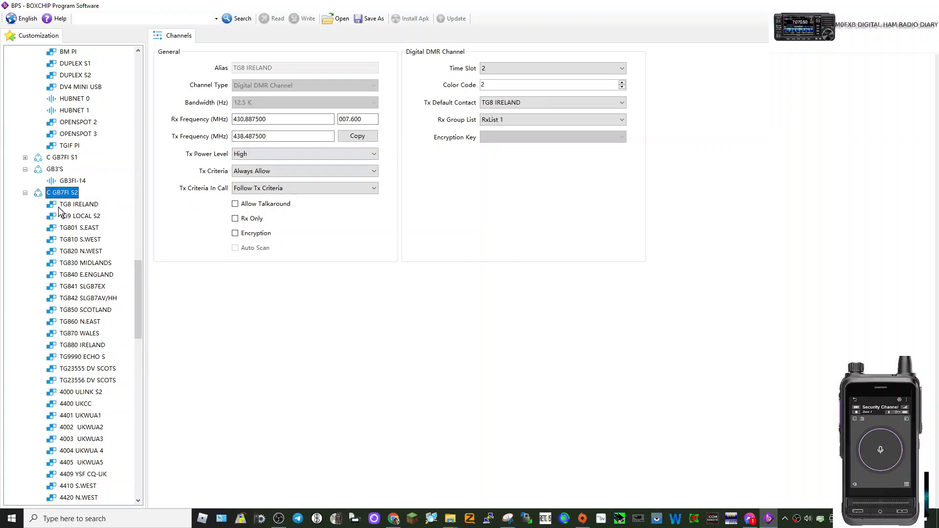
{"action": "scroll", "coordinate": [98, 323], "scroll_direction": "down", "scroll_amount": 1}
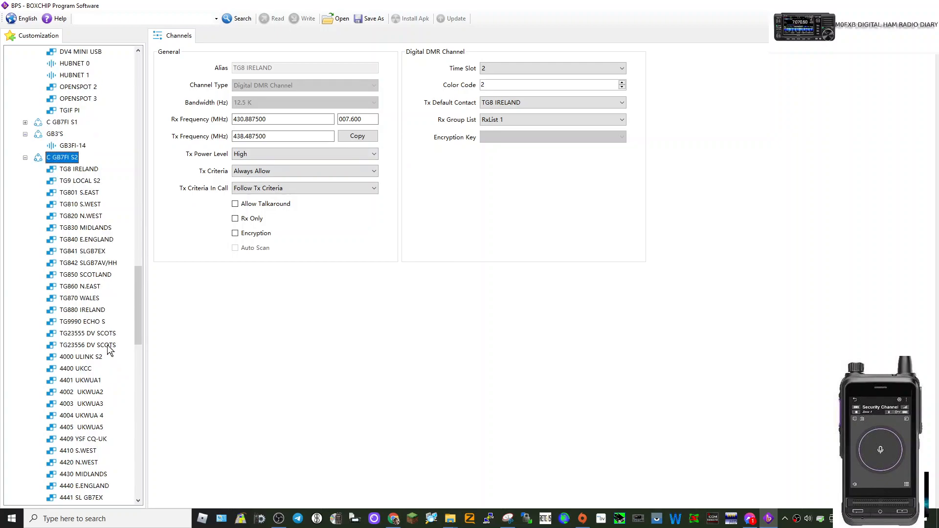
{"action": "left_click", "coordinate": [77, 360]}
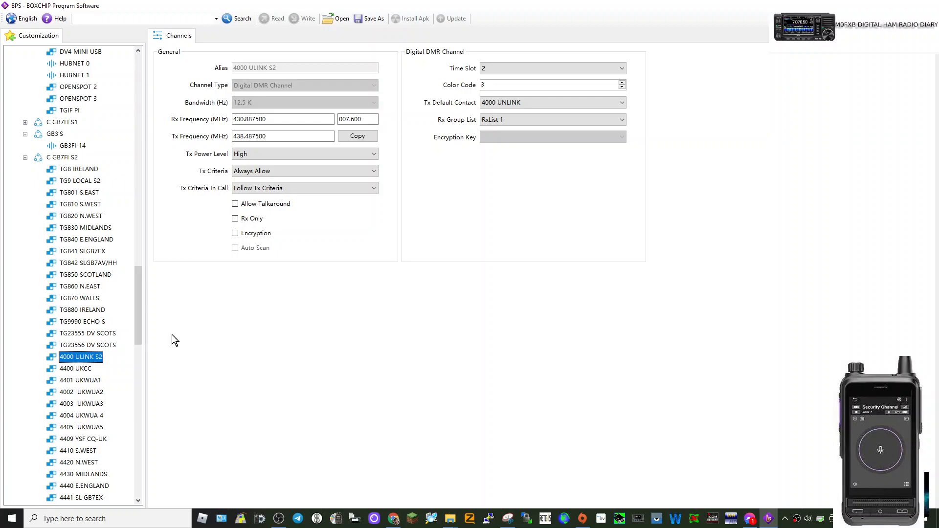
Add a new zone after the last existing zone in the Channels tree
{"action": "scroll", "coordinate": [107, 361], "scroll_direction": "down", "scroll_amount": 12}
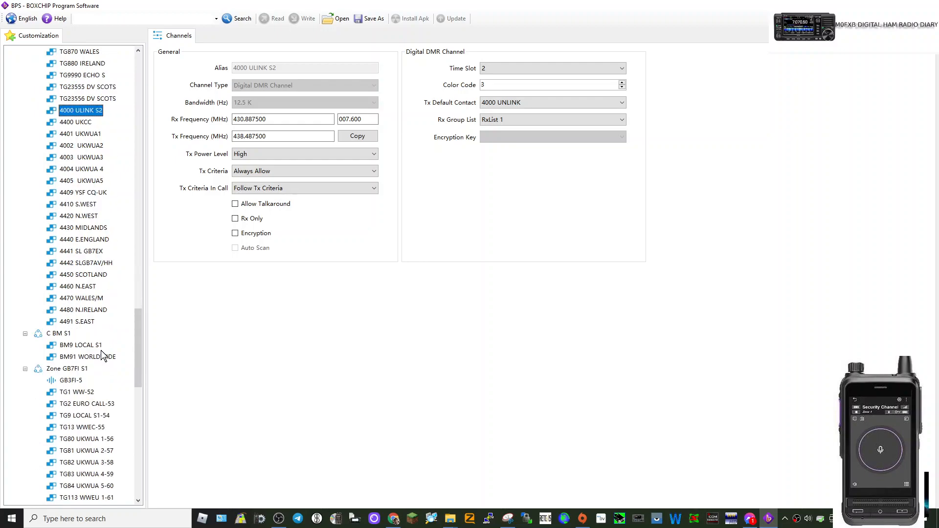
{"action": "scroll", "coordinate": [120, 363], "scroll_direction": "down", "scroll_amount": 13}
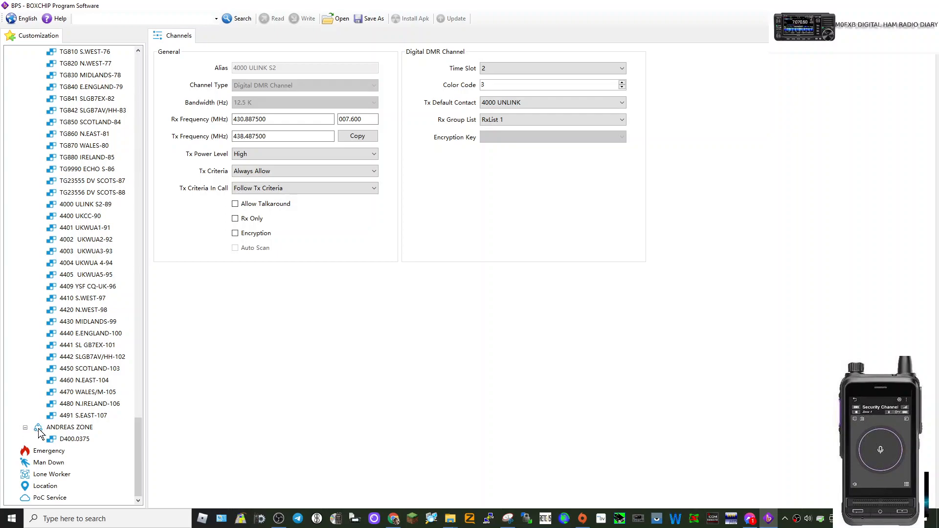
{"action": "right_click", "coordinate": [93, 428]}
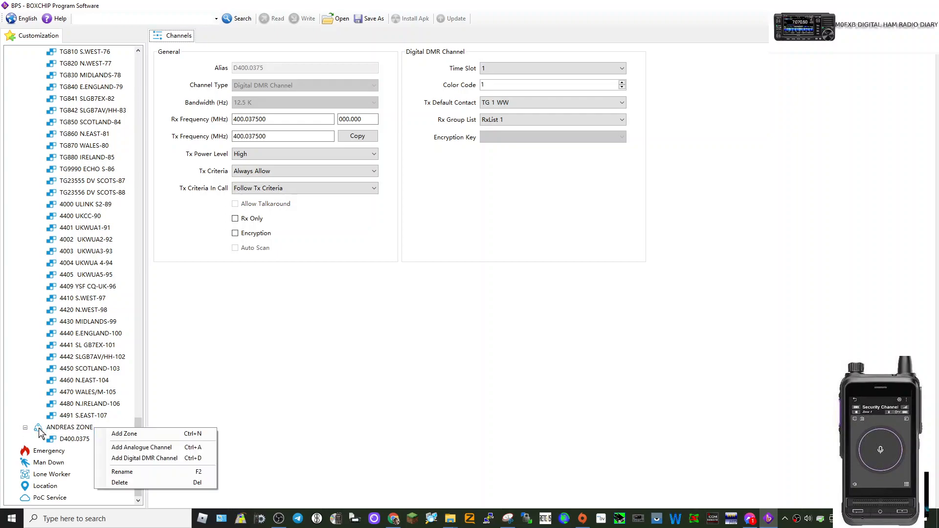
{"action": "left_click", "coordinate": [121, 434]}
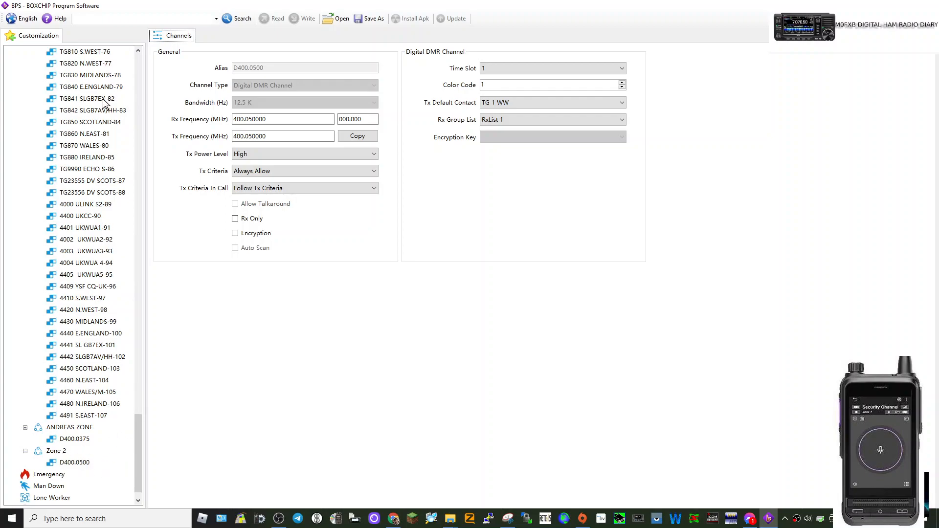
Add an analogue channel to Zone 2 below its digital DMR channel
{"action": "left_click", "coordinate": [77, 463]}
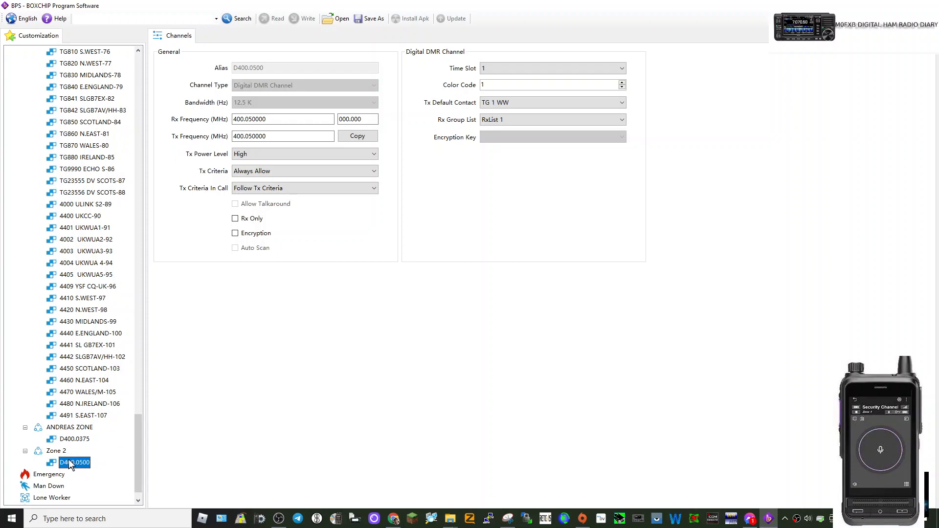
{"action": "right_click", "coordinate": [69, 464]}
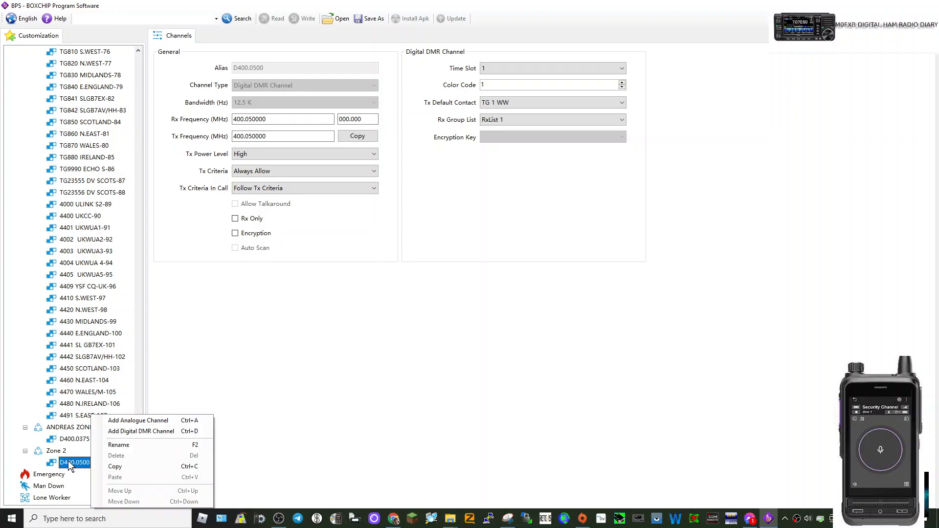
{"action": "left_click", "coordinate": [129, 422]}
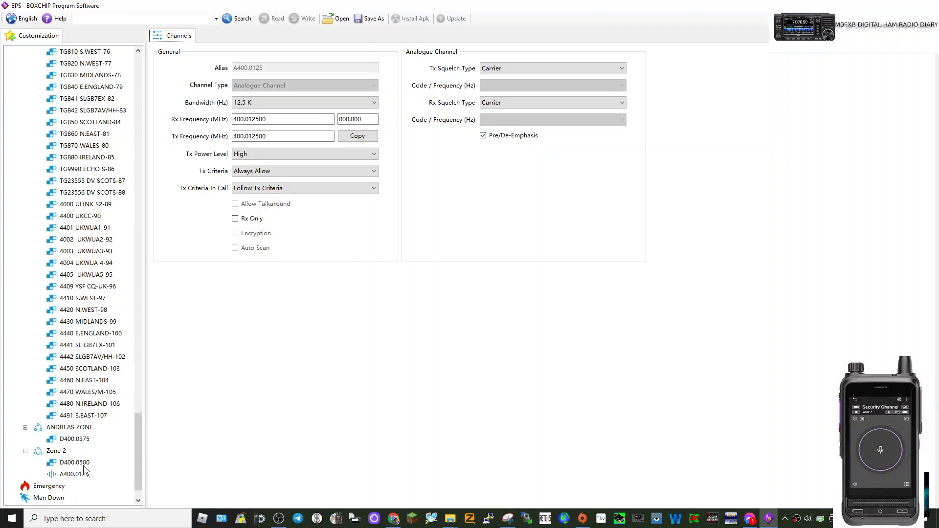
Rename the digital DMR channel in Zone 2 as GB7ZB
{"action": "left_click", "coordinate": [83, 463]}
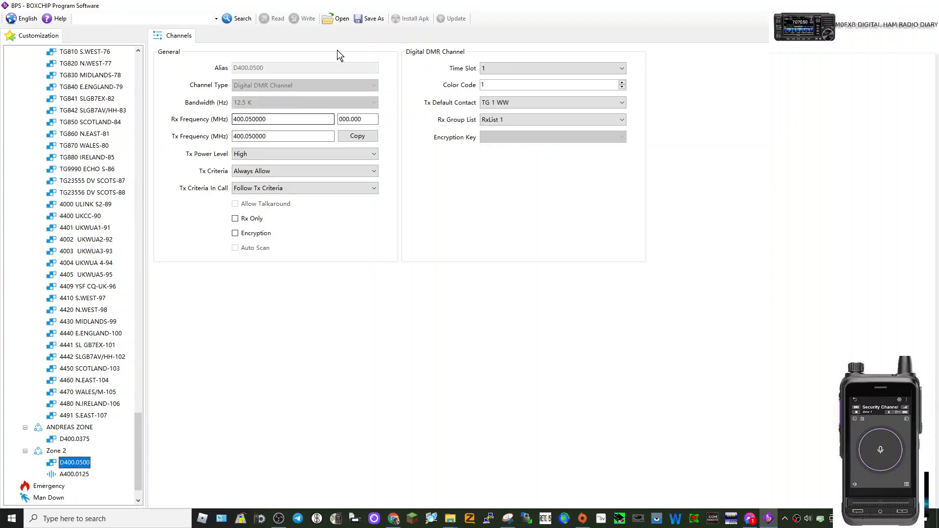
{"action": "right_click", "coordinate": [75, 468]}
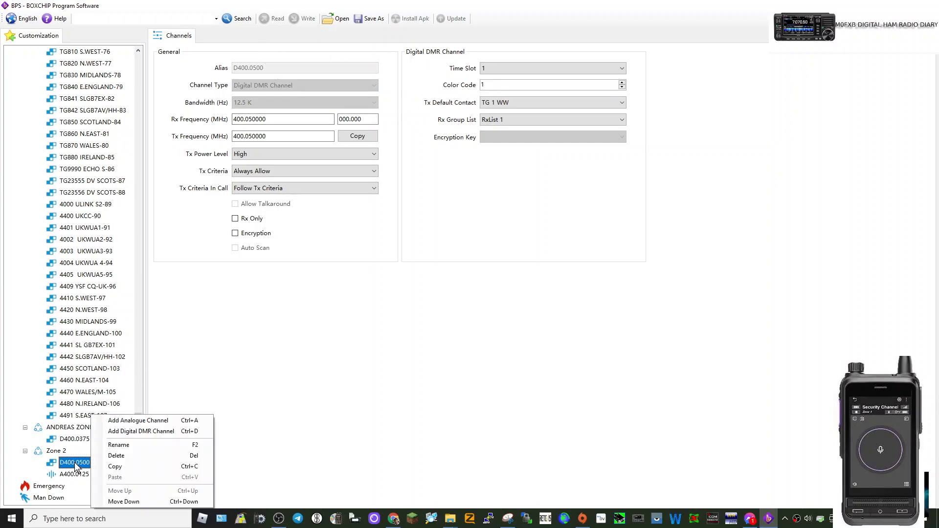
{"action": "left_click", "coordinate": [133, 445]}
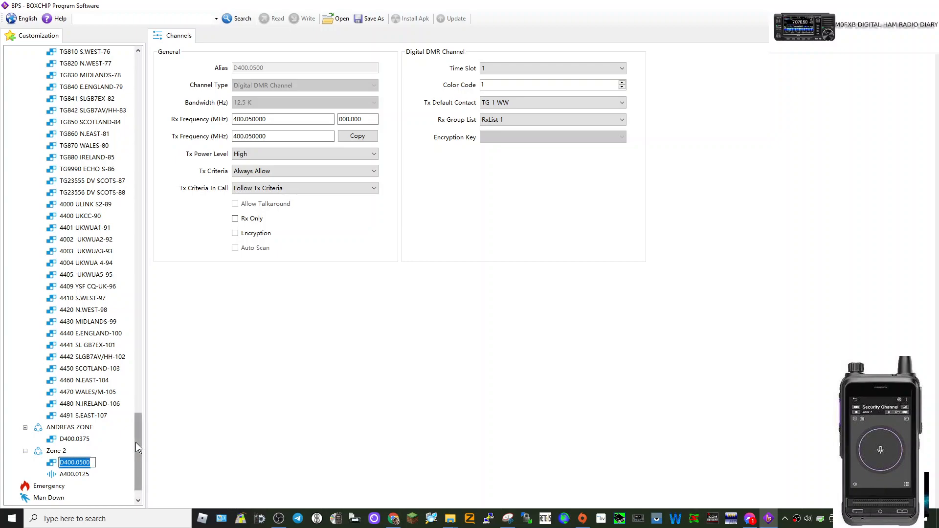
{"action": "type", "text": "GB7ZB"}
{"action": "key", "text": "Return"}
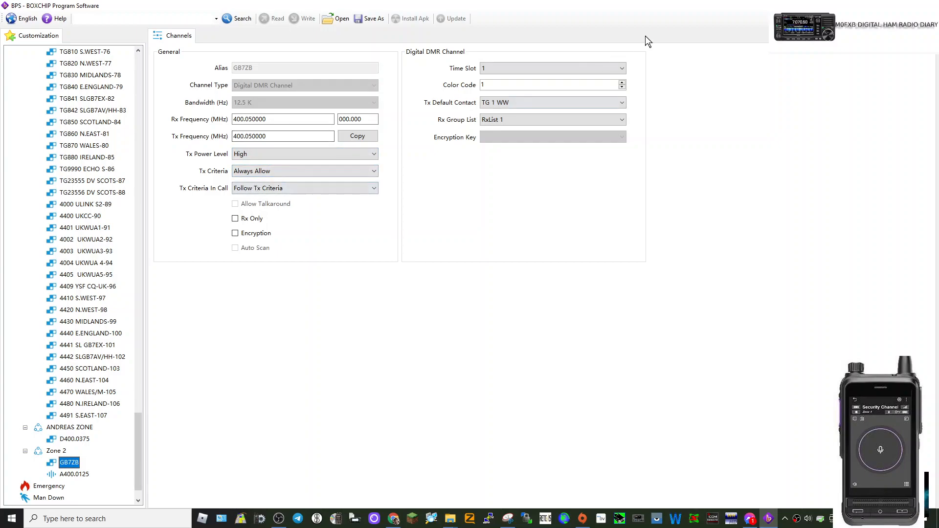
Set the GB7ZB channel's color code to 4 and its Tx default contact to TG9 LOCAL S1-2
{"action": "left_click", "coordinate": [622, 69]}
{"action": "left_click", "coordinate": [621, 70]}
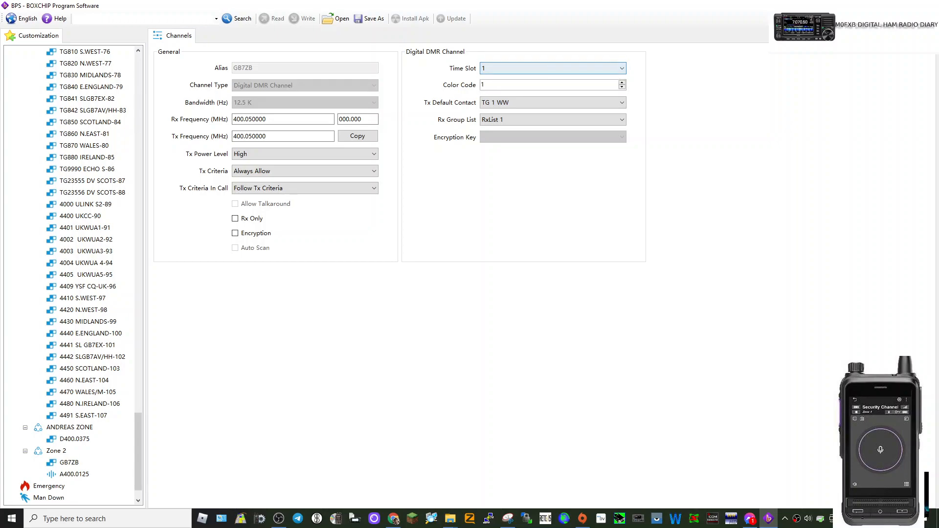
{"action": "left_click", "coordinate": [622, 82]}
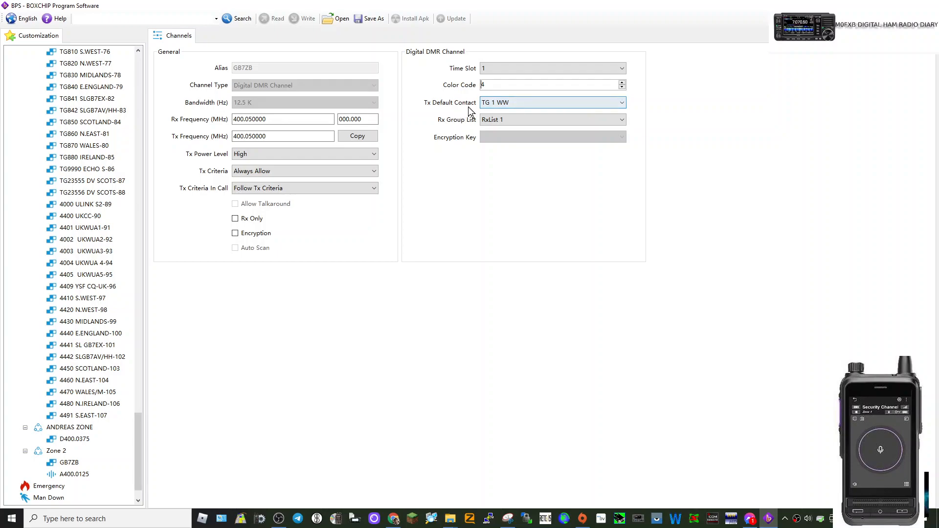
{"action": "left_click", "coordinate": [551, 102]}
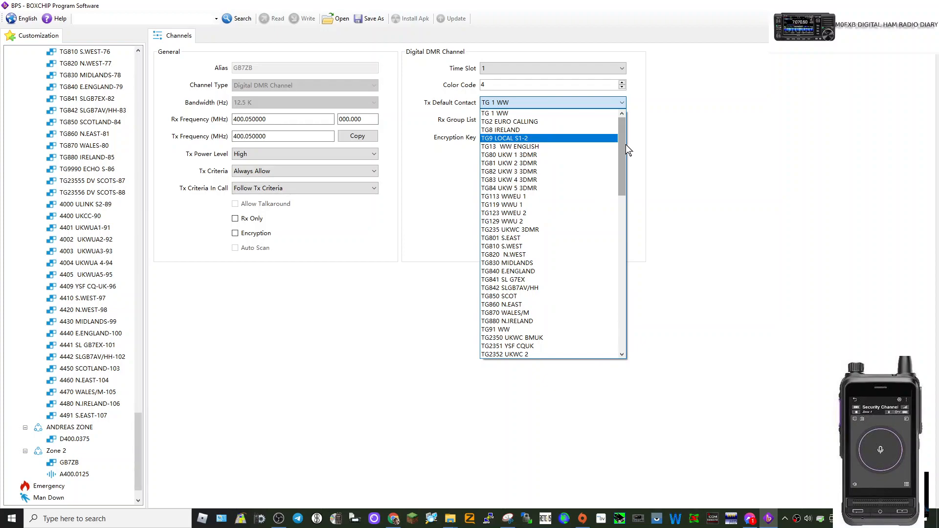
{"action": "mouse_move", "coordinate": [626, 144]}
{"action": "left_mouse_down"}
{"action": "mouse_move", "coordinate": [628, 304]}
{"action": "mouse_move", "coordinate": [614, 144]}
{"action": "left_mouse_up"}
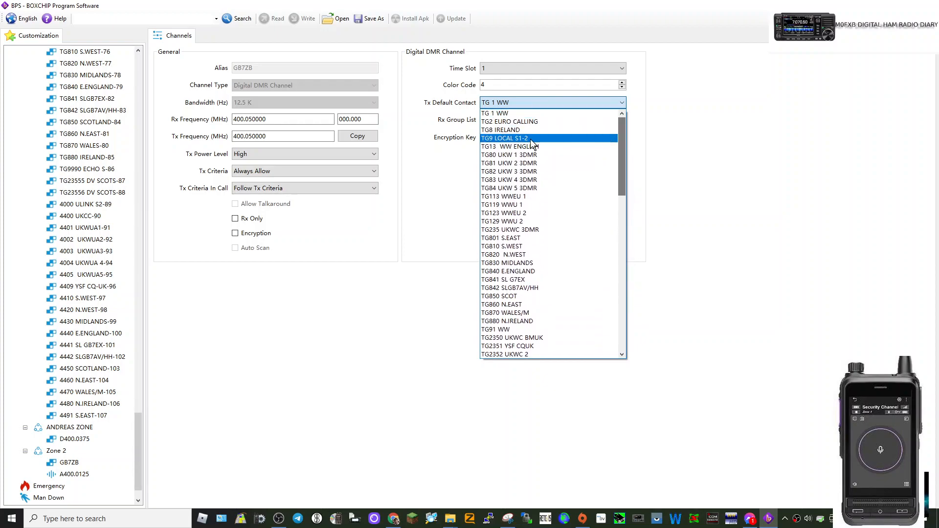
{"action": "left_click", "coordinate": [491, 139]}
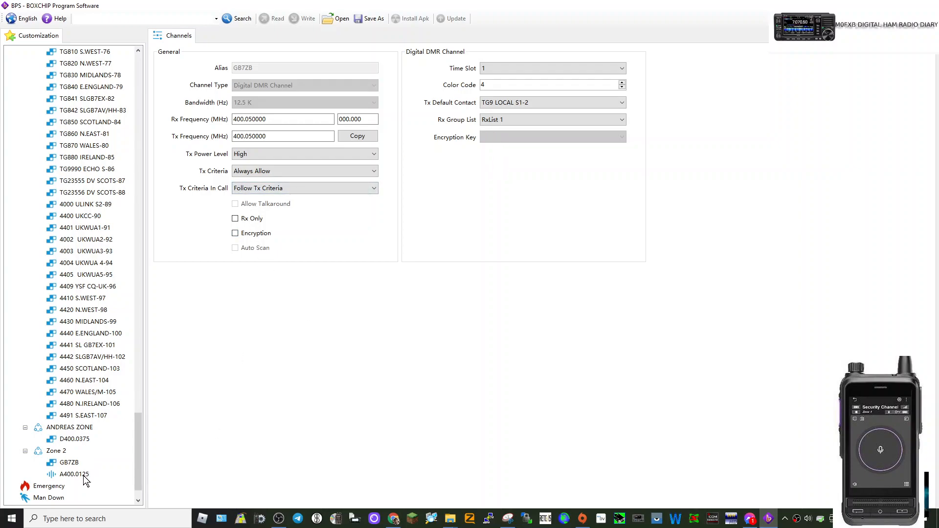
Add another group call contact to the Contacts list
{"action": "left_click", "coordinate": [69, 464]}
{"action": "scroll", "coordinate": [103, 196], "scroll_direction": "up", "scroll_amount": 6}
{"action": "scroll", "coordinate": [130, 304], "scroll_direction": "up", "scroll_amount": 20}
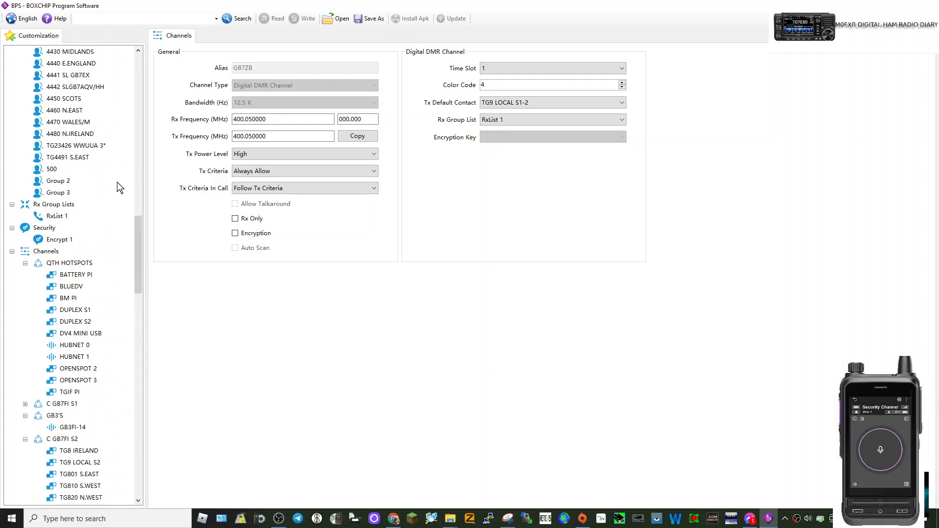
{"action": "scroll", "coordinate": [117, 185], "scroll_direction": "up", "scroll_amount": 3}
{"action": "scroll", "coordinate": [117, 182], "scroll_direction": "up", "scroll_amount": 20}
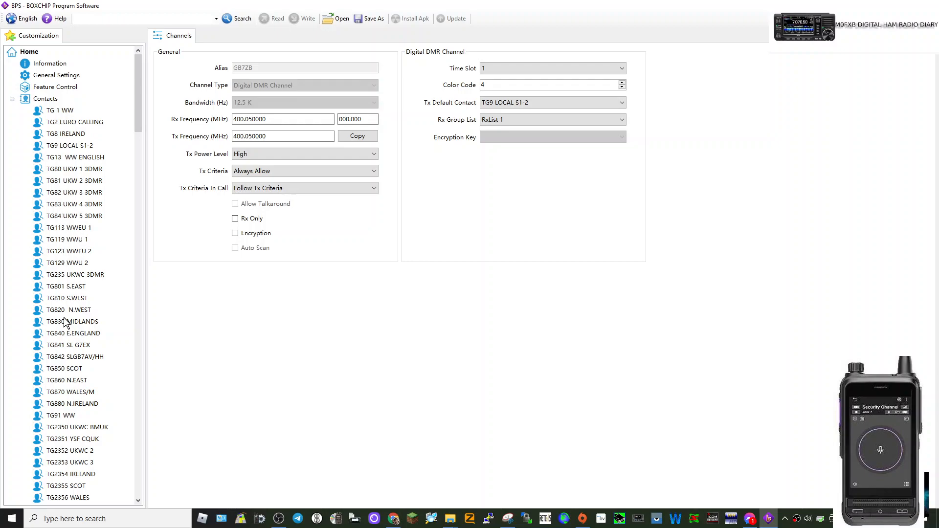
{"action": "scroll", "coordinate": [86, 298], "scroll_direction": "down", "scroll_amount": 9}
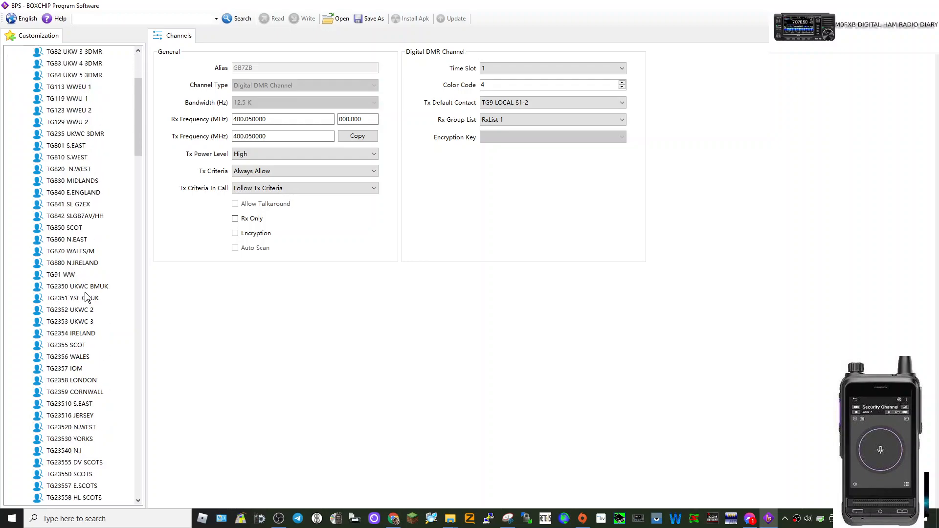
{"action": "scroll", "coordinate": [85, 296], "scroll_direction": "up", "scroll_amount": 8}
{"action": "scroll", "coordinate": [86, 299], "scroll_direction": "up", "scroll_amount": 1}
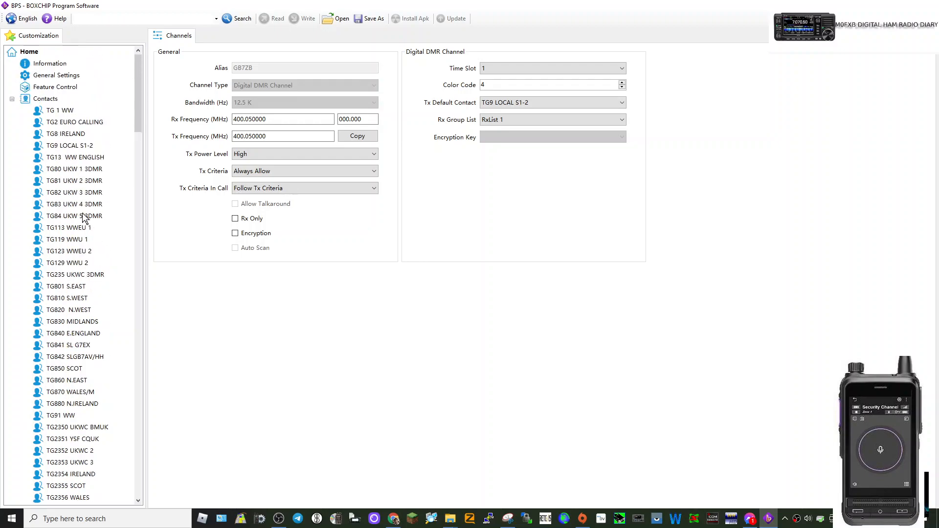
{"action": "right_click", "coordinate": [49, 100]}
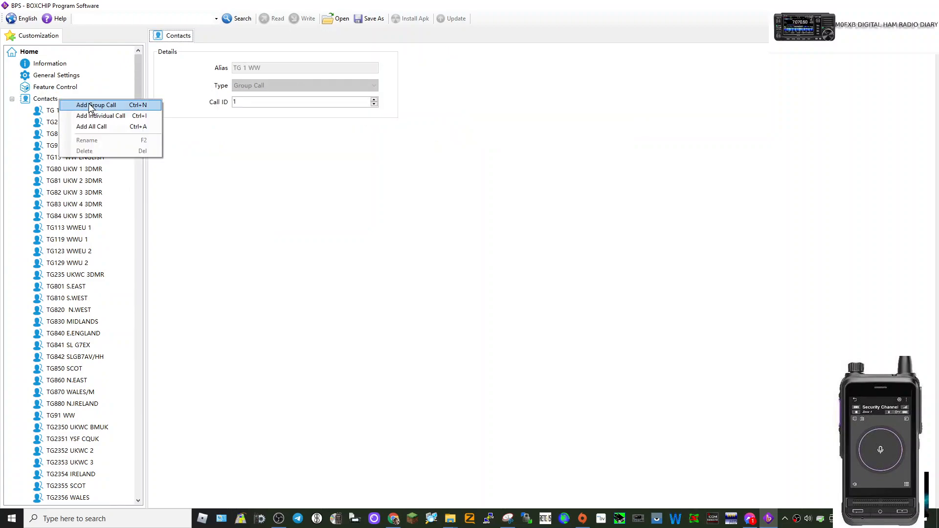
{"action": "left_click", "coordinate": [93, 105]}
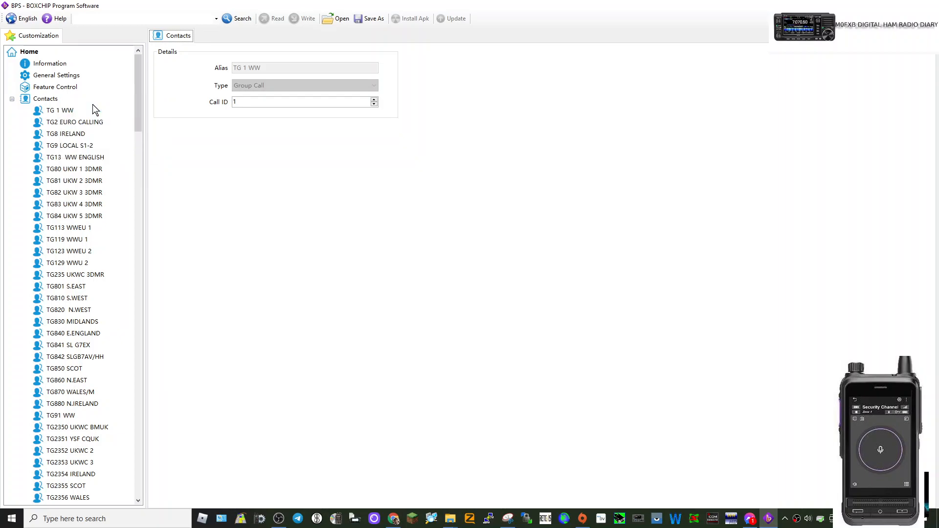
Examine the available commands for the 4430 MIDLANDS-99 channel, the zone above Zone 2 and the TG 1 WW contact
{"action": "left_click_drag", "start_coordinate": [139, 130], "coordinate": [145, 501]}
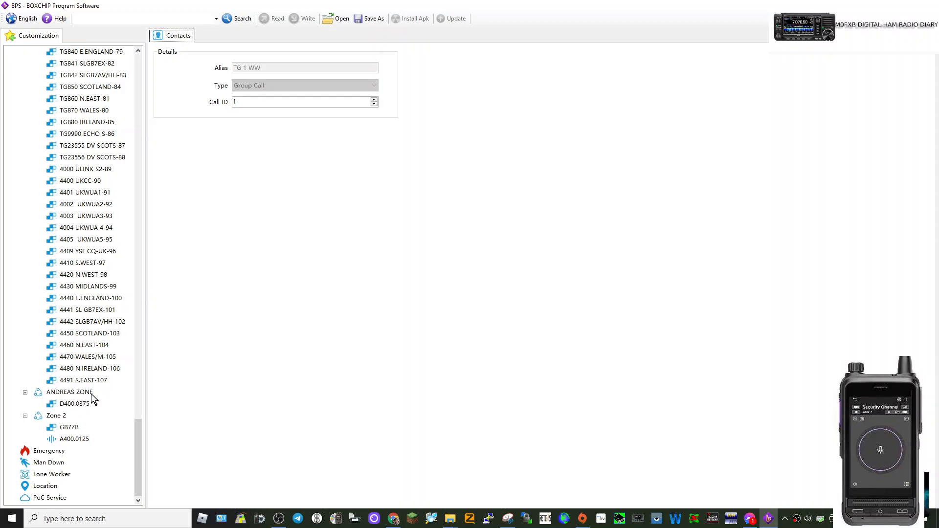
{"action": "right_click", "coordinate": [69, 287]}
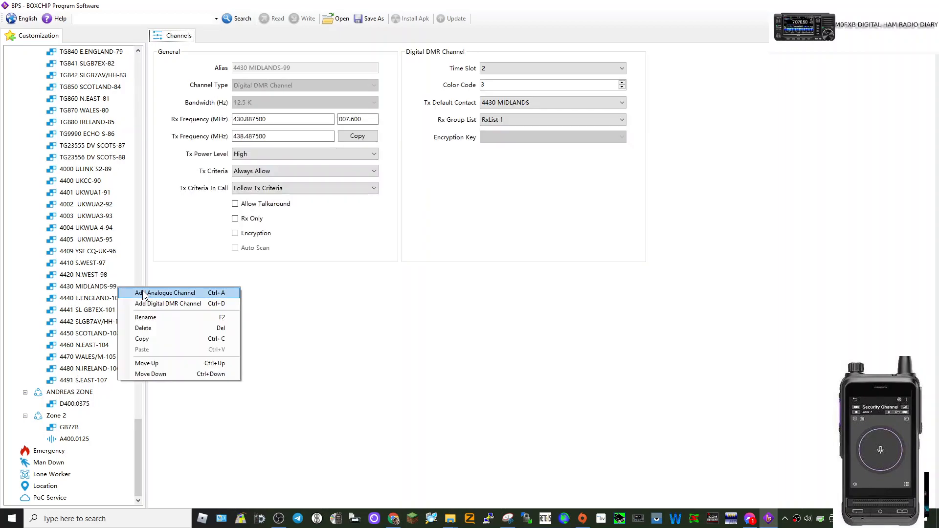
{"action": "left_click", "coordinate": [75, 395]}
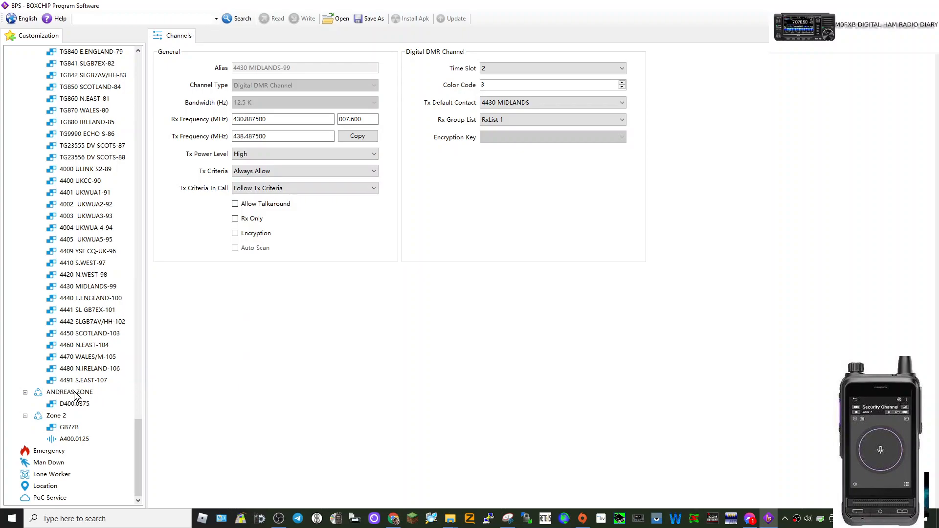
{"action": "right_click", "coordinate": [74, 395]}
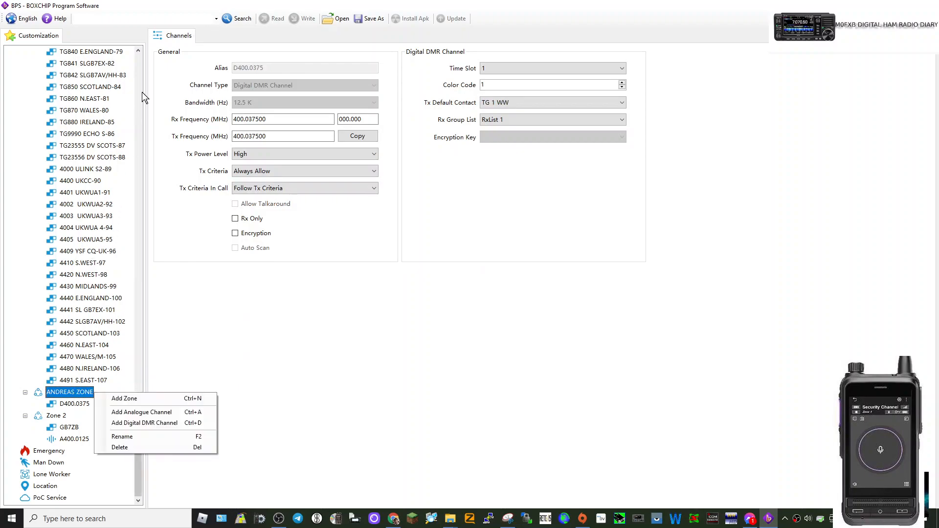
{"action": "left_click", "coordinate": [141, 63]}
{"action": "left_click_drag", "start_coordinate": [139, 179], "coordinate": [162, 118]}
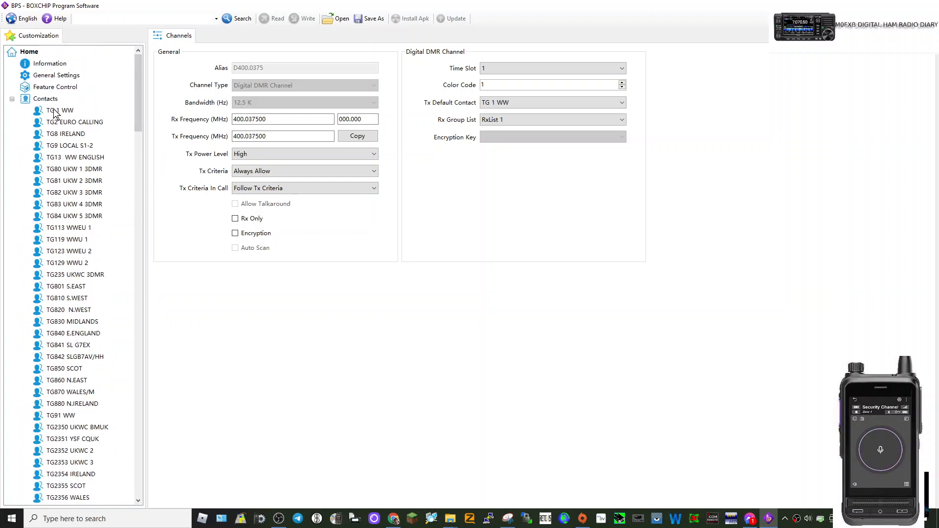
{"action": "right_click", "coordinate": [55, 113]}
{"action": "key", "text": "Escape"}
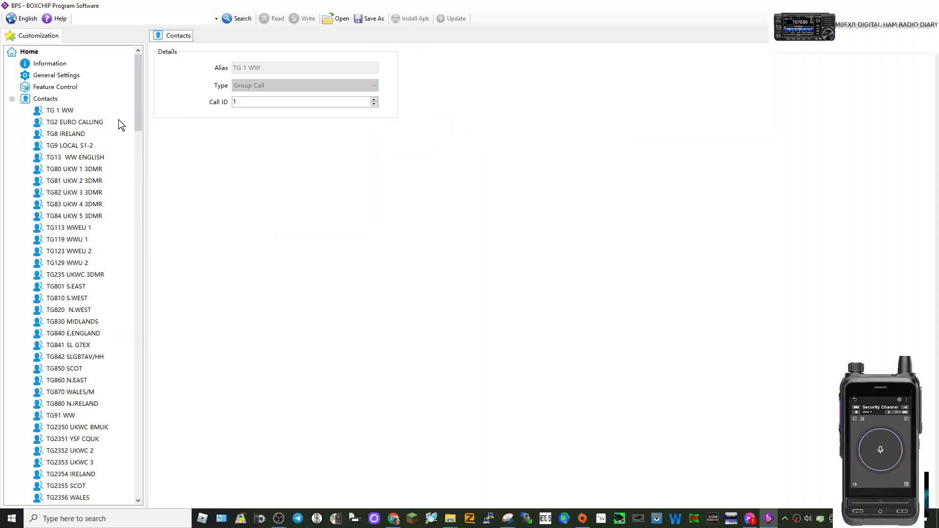
Add a digital DMR channel to the zone above ANDREAS ZONE, below channel 4491 S.EAST-107
{"action": "left_click_drag", "start_coordinate": [138, 125], "coordinate": [150, 480]}
{"action": "right_click", "coordinate": [76, 420]}
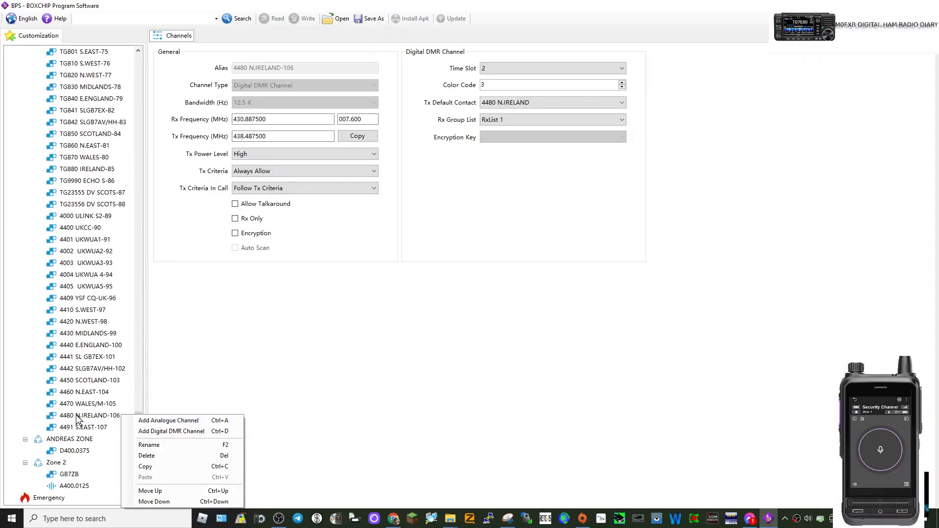
{"action": "left_click", "coordinate": [157, 433]}
{"action": "left_click", "coordinate": [73, 440]}
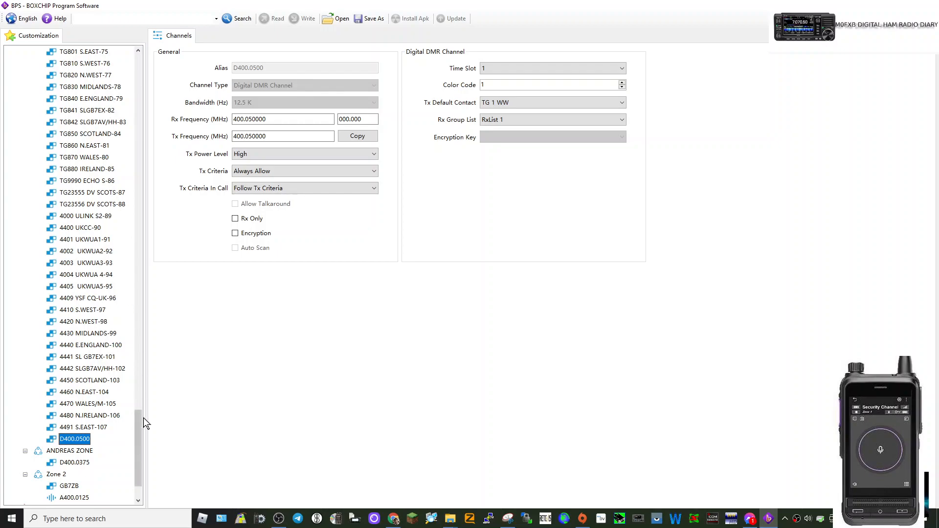
Add one group call contact and one individual call contact to the Contacts list
{"action": "left_click_drag", "start_coordinate": [138, 429], "coordinate": [139, 60]}
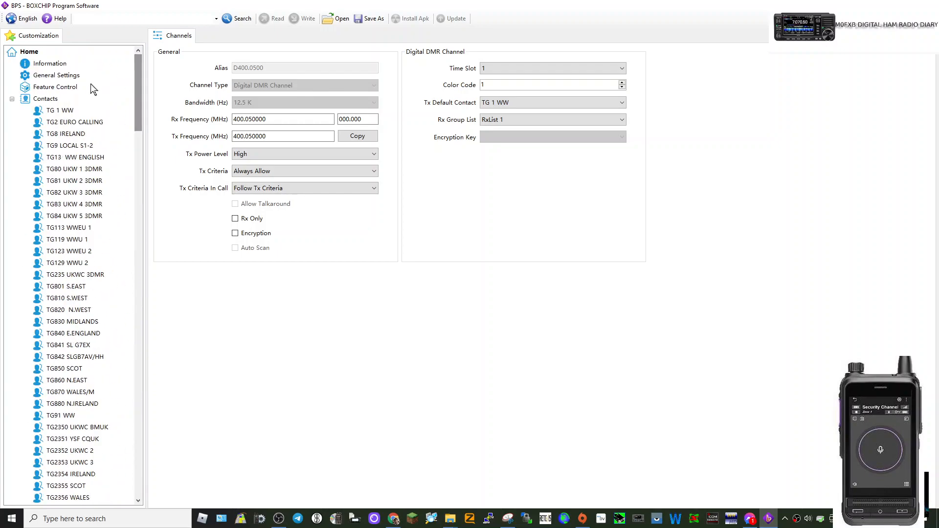
{"action": "left_click", "coordinate": [44, 99]}
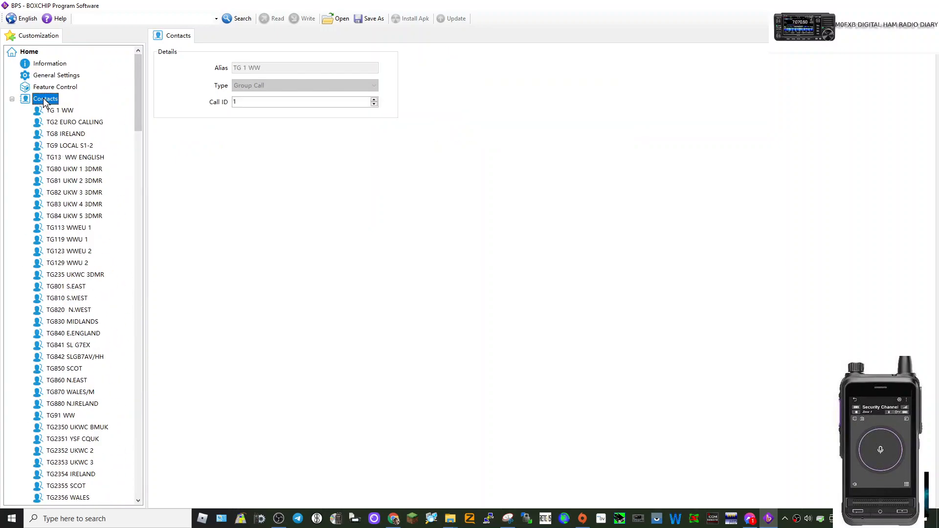
{"action": "right_click", "coordinate": [44, 100]}
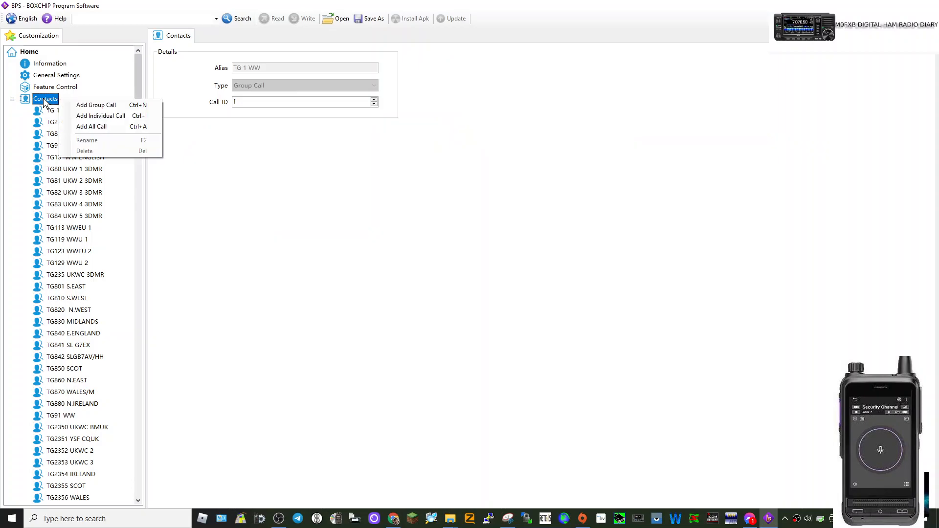
{"action": "left_click", "coordinate": [96, 105]}
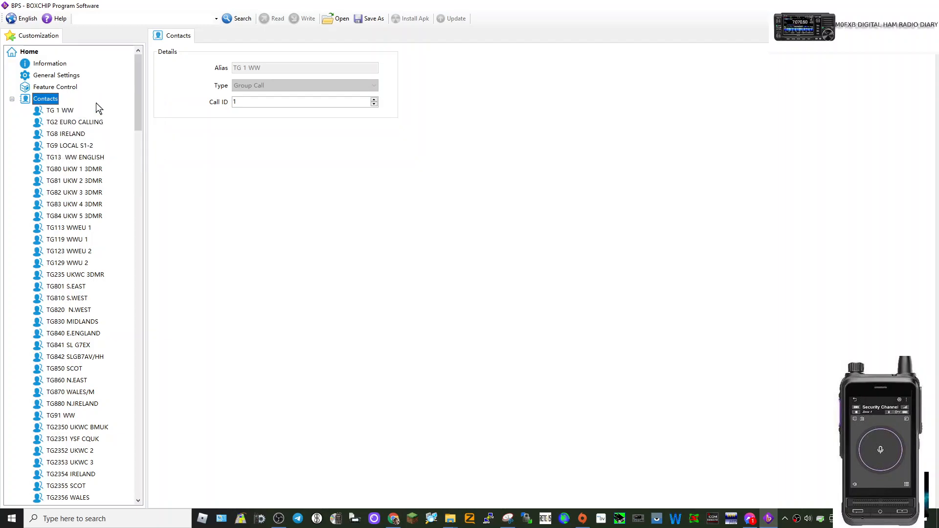
{"action": "right_click", "coordinate": [54, 101]}
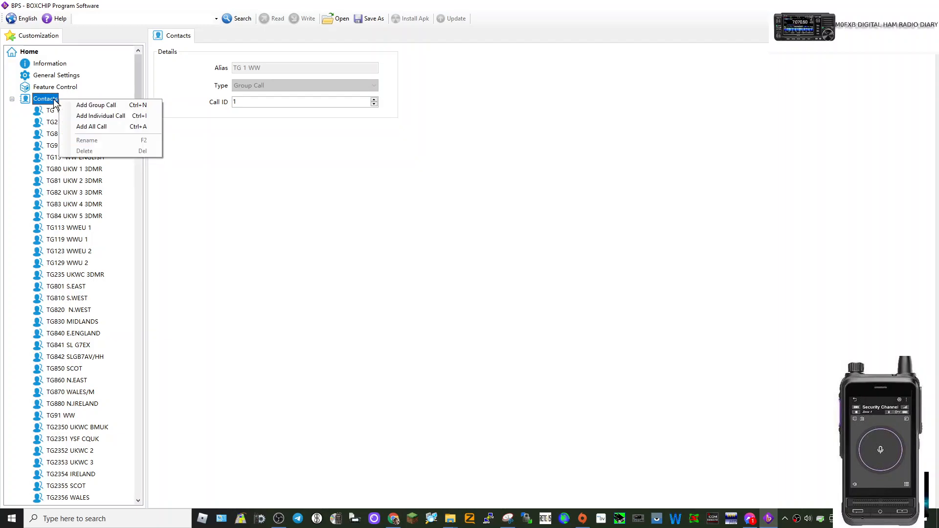
{"action": "left_click", "coordinate": [90, 116]}
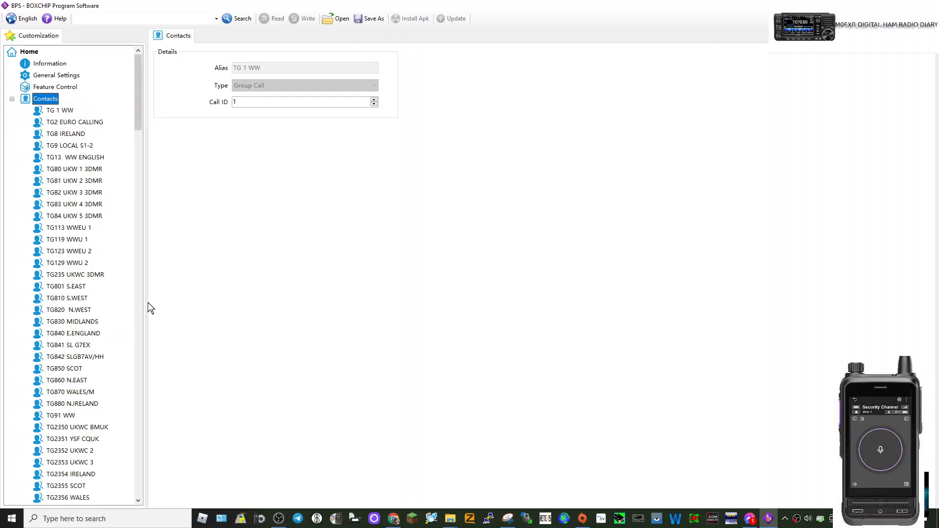
From the 500 contact, add another individual call contact and another group call contact
{"action": "scroll", "coordinate": [110, 266], "scroll_direction": "down", "scroll_amount": 6}
{"action": "scroll", "coordinate": [110, 267], "scroll_direction": "down", "scroll_amount": 13}
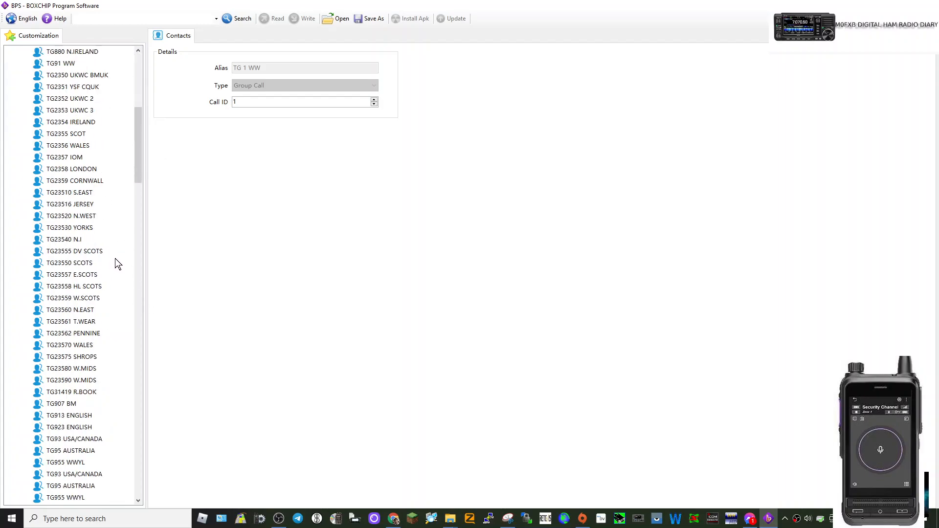
{"action": "scroll", "coordinate": [121, 272], "scroll_direction": "down", "scroll_amount": 3}
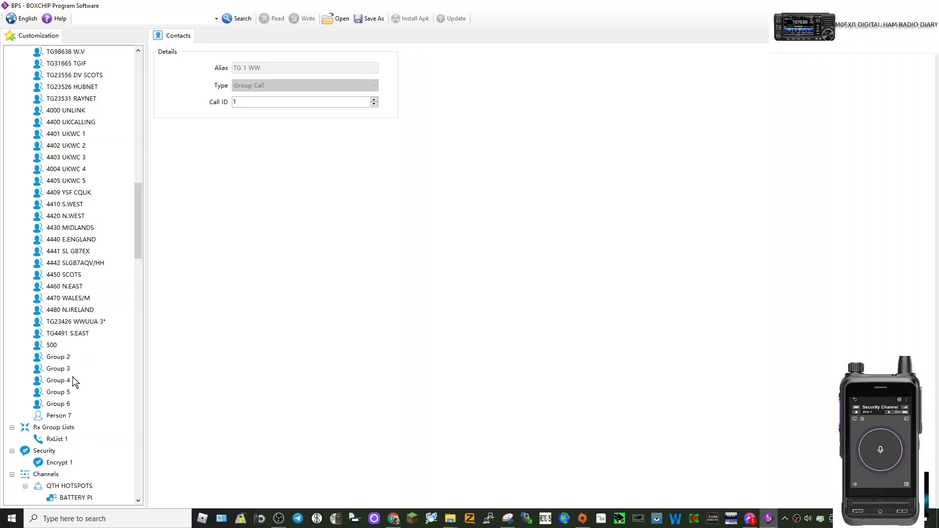
{"action": "left_click", "coordinate": [54, 346]}
{"action": "right_click", "coordinate": [63, 346]}
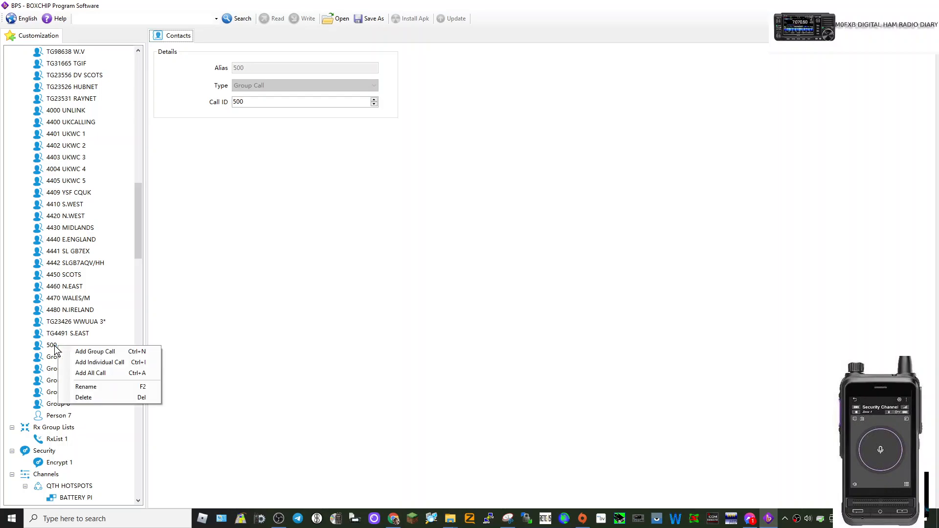
{"action": "left_click", "coordinate": [115, 365]}
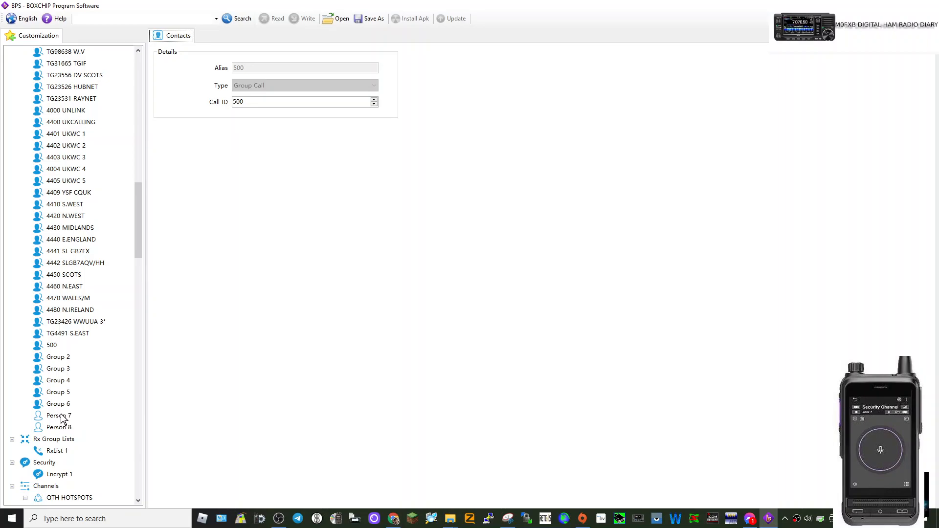
{"action": "right_click", "coordinate": [58, 346]}
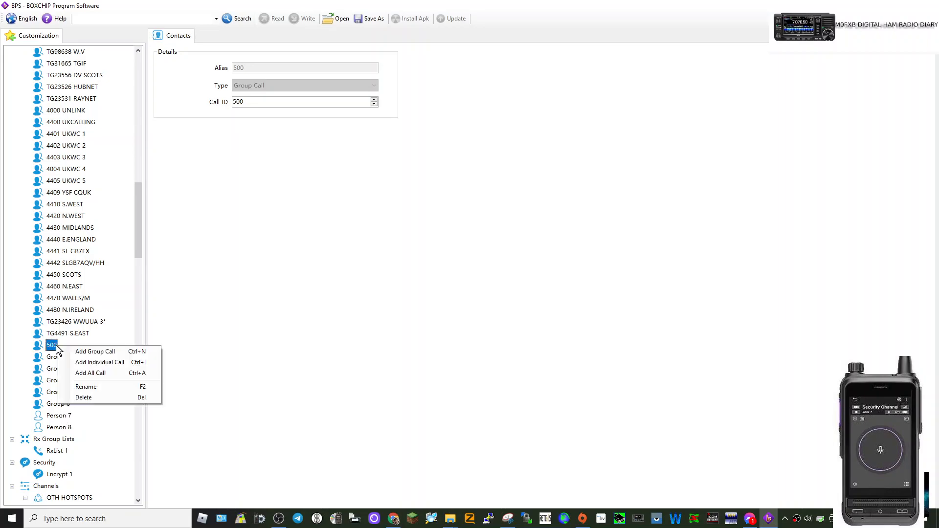
{"action": "left_click", "coordinate": [102, 353]}
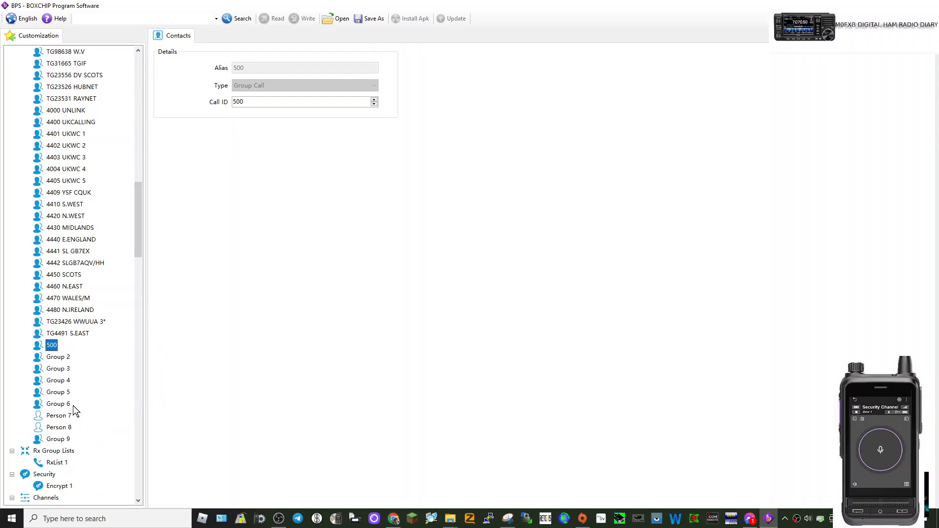
Delete the Group 2 and Group 9 contacts
{"action": "right_click", "coordinate": [60, 361]}
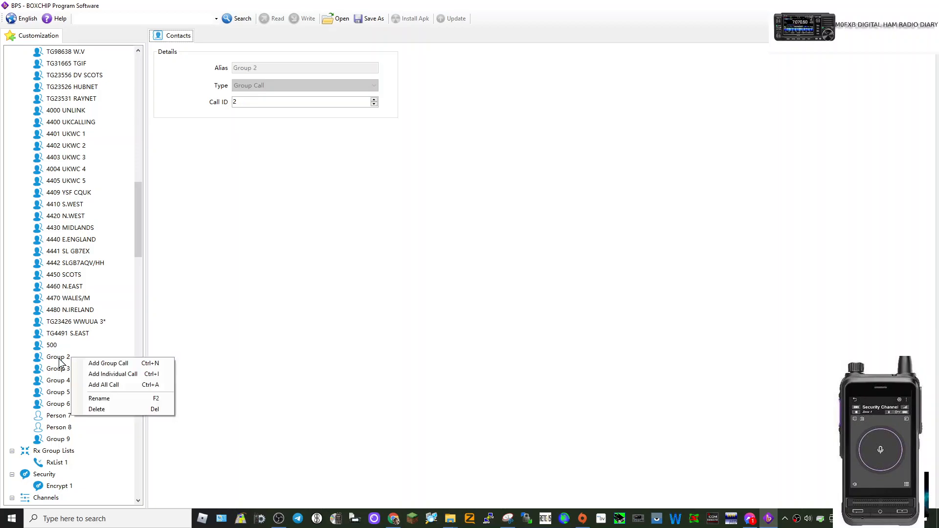
{"action": "left_click", "coordinate": [107, 409]}
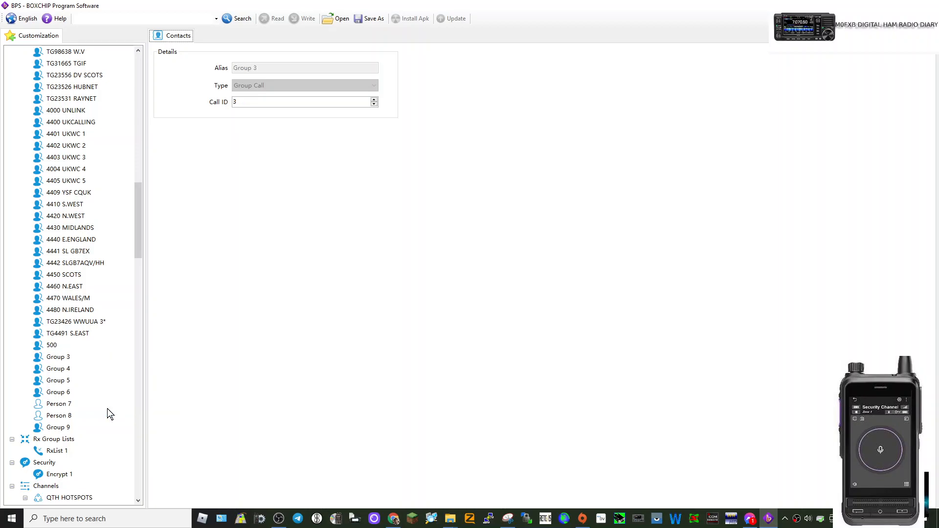
{"action": "right_click", "coordinate": [69, 430]}
{"action": "left_click", "coordinate": [115, 477]}
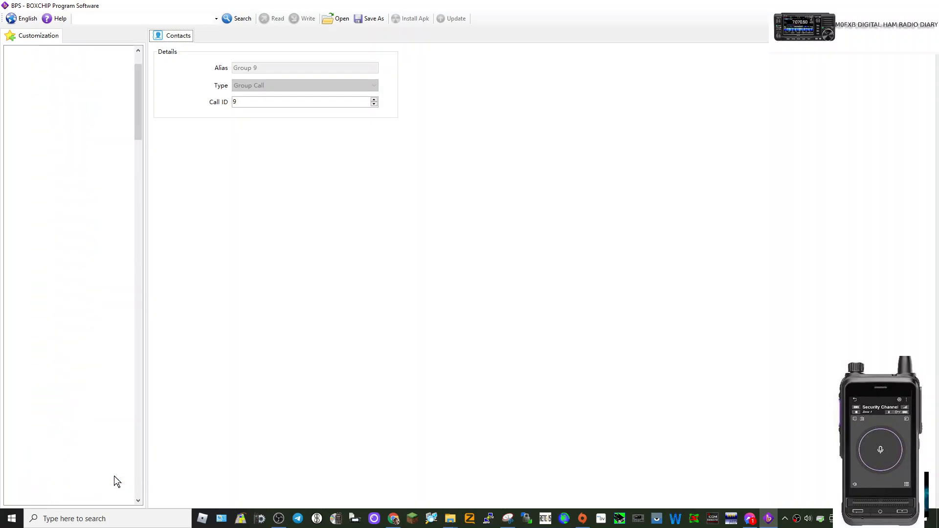
{"action": "left_click_drag", "start_coordinate": [136, 92], "coordinate": [139, 72]}
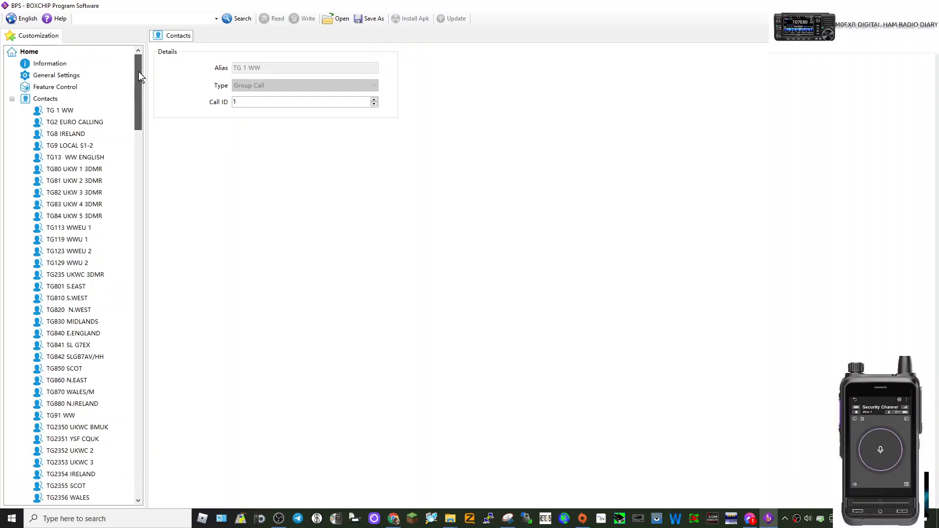
{"action": "double_click", "coordinate": [45, 102]}
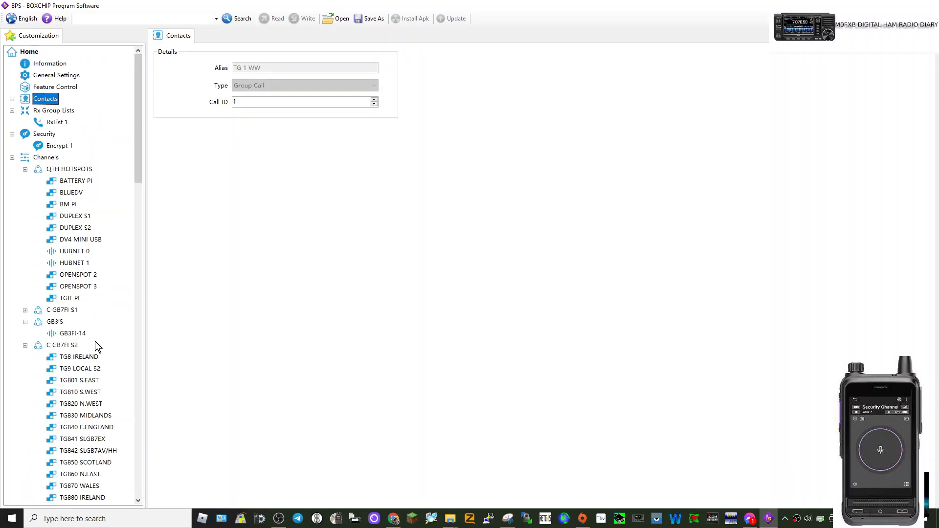
{"action": "double_click", "coordinate": [49, 100]}
{"action": "left_click", "coordinate": [49, 101]}
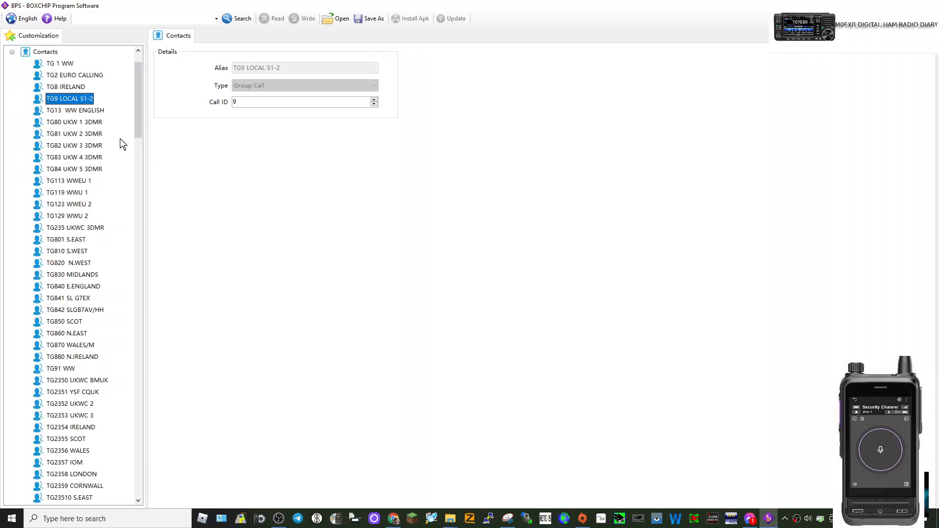
Set the Call ID of the Group 3 contact to 8000
{"action": "left_click_drag", "start_coordinate": [137, 104], "coordinate": [175, 246]}
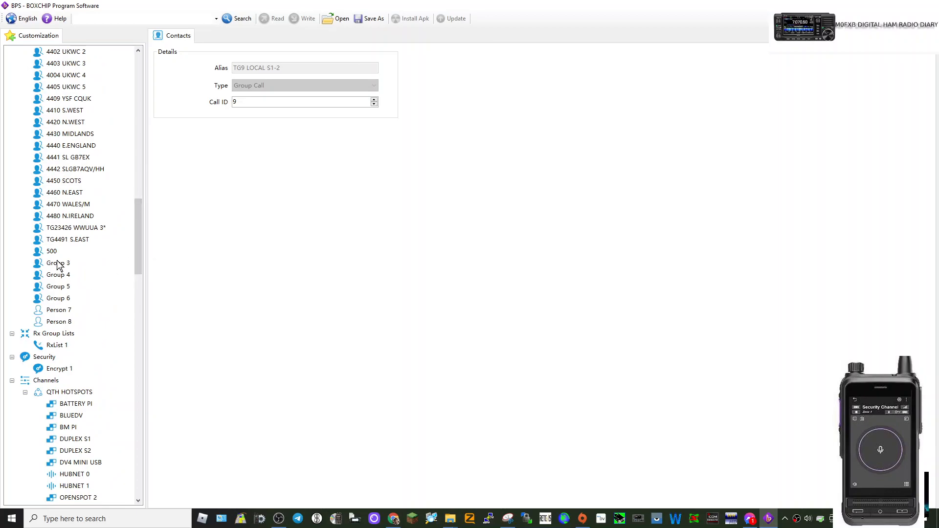
{"action": "mouse_move", "coordinate": [139, 235]}
{"action": "left_mouse_down"}
{"action": "mouse_move", "coordinate": [143, 89]}
{"action": "mouse_move", "coordinate": [143, 315]}
{"action": "mouse_move", "coordinate": [145, 248]}
{"action": "left_mouse_up"}
{"action": "left_click", "coordinate": [64, 182]}
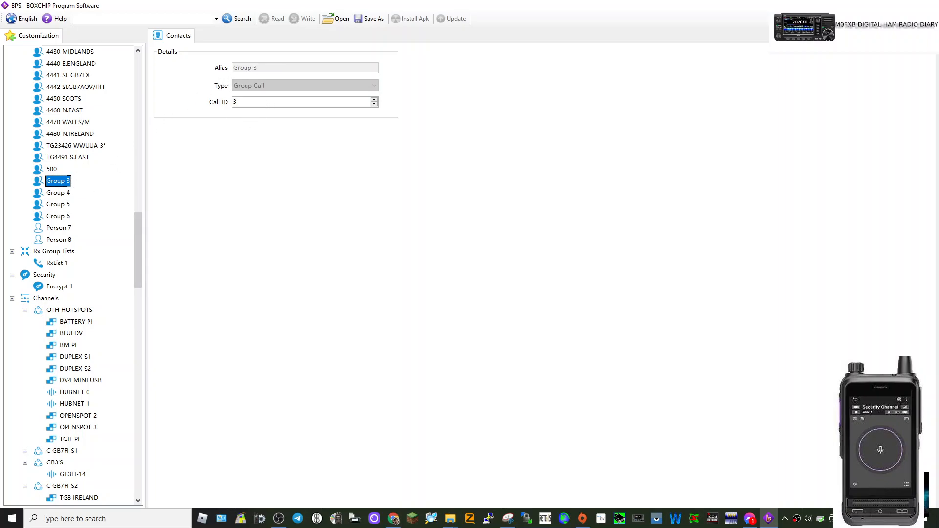
{"action": "left_click", "coordinate": [238, 101]}
{"action": "key", "text": "BackSpace"}
{"action": "type", "text": "8000"}
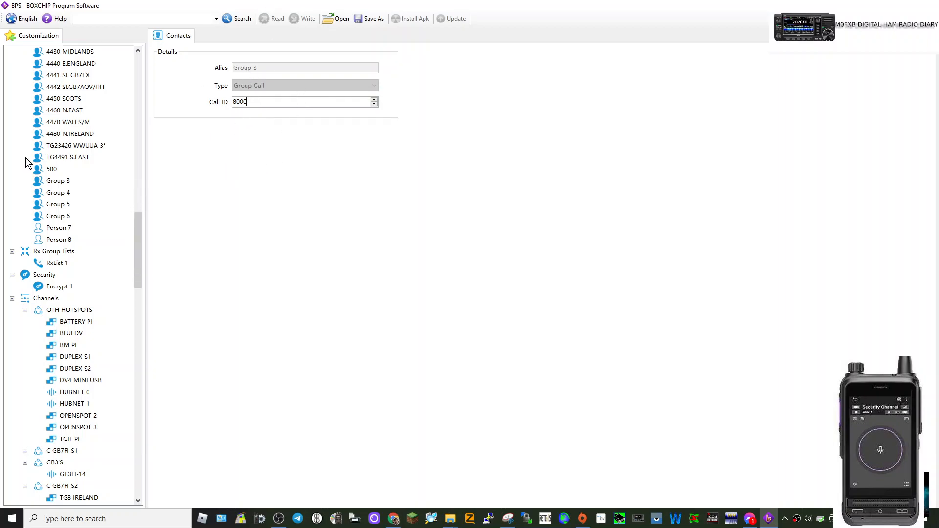
Rename the Group 3 contact as 8000
{"action": "right_click", "coordinate": [58, 182]}
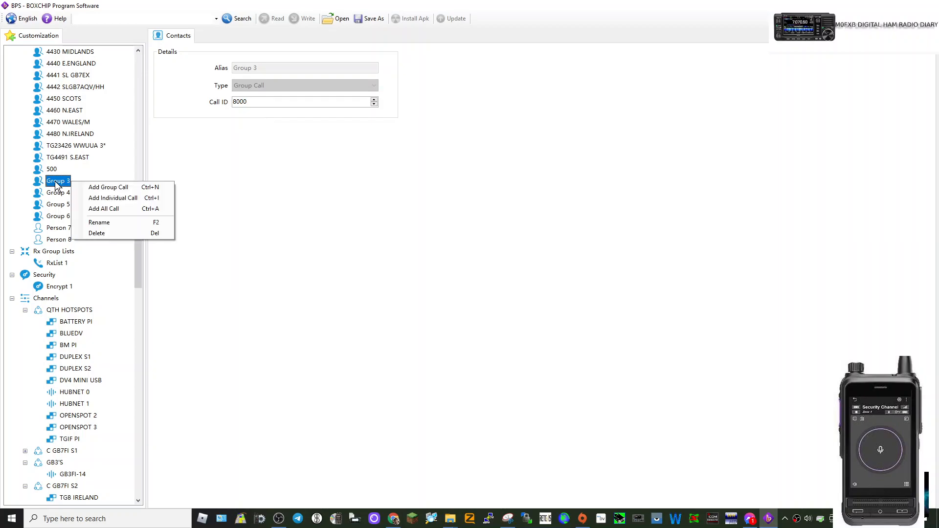
{"action": "left_click", "coordinate": [99, 223]}
{"action": "type", "text": "8000"}
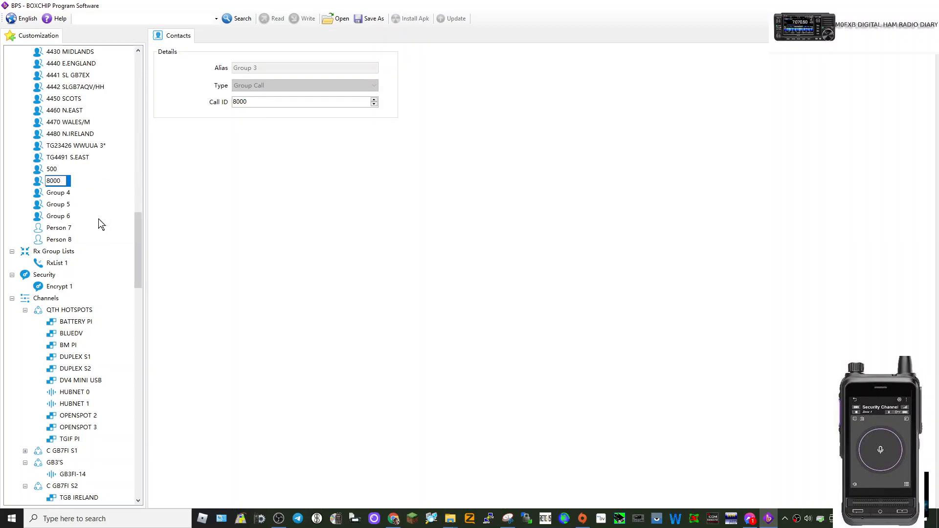
{"action": "key", "text": "Return"}
Add a digital DMR channel to the QTH HOTSPOTS zone
{"action": "scroll", "coordinate": [111, 215], "scroll_direction": "down", "scroll_amount": 2}
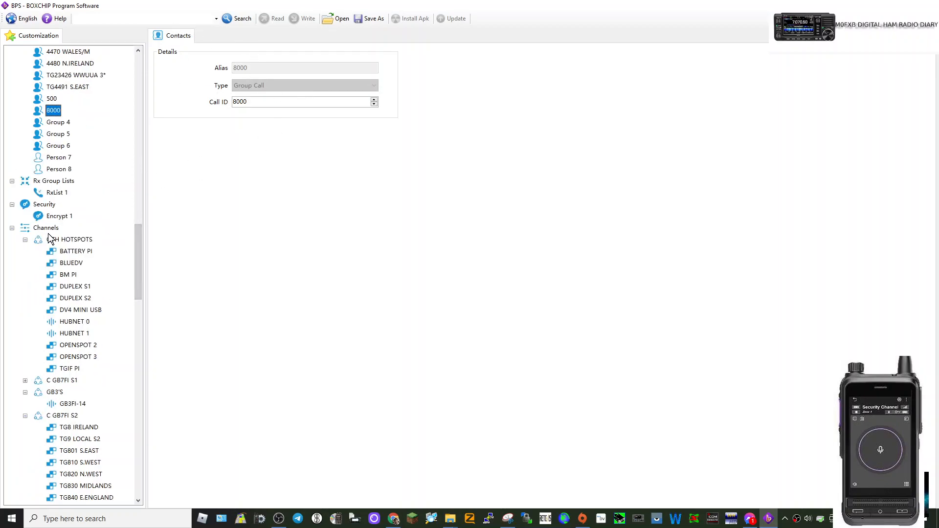
{"action": "right_click", "coordinate": [93, 252]}
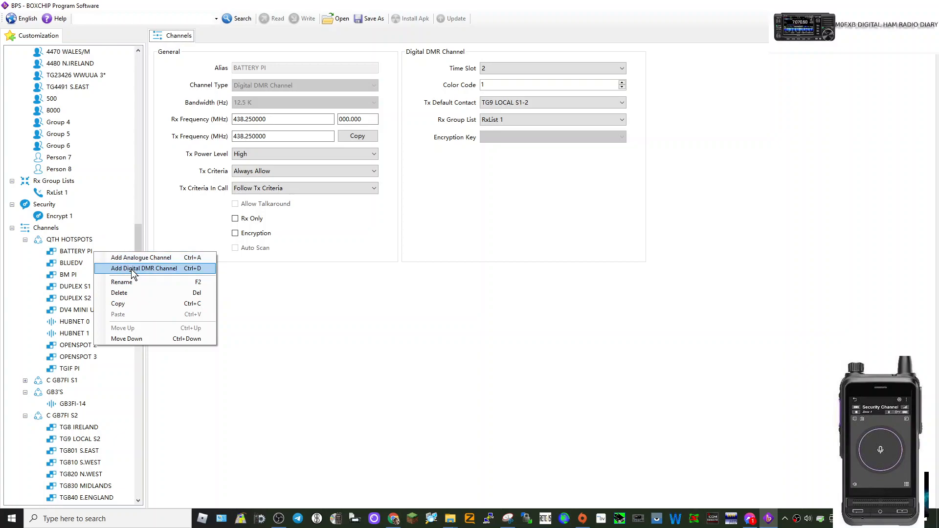
{"action": "left_click", "coordinate": [131, 269]}
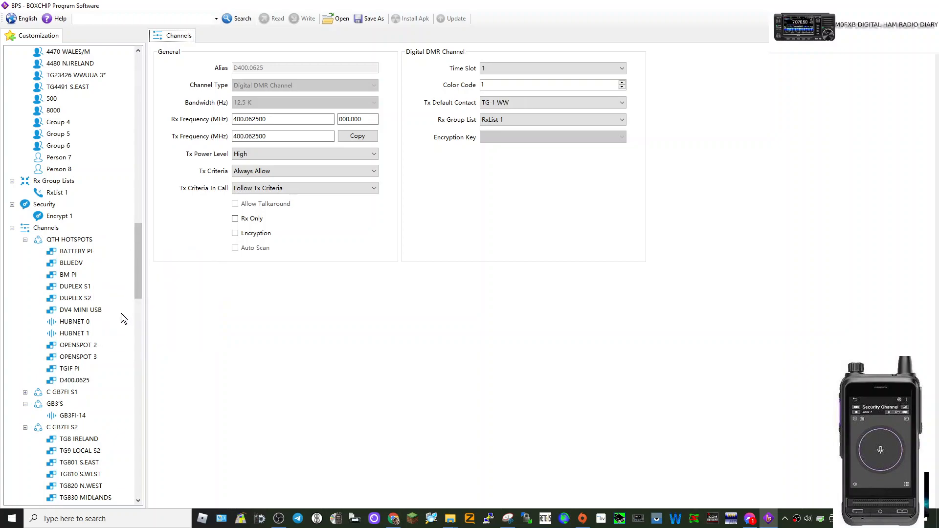
Rename the new digital channel in QTH HOTSPOTS as 80001
{"action": "left_click", "coordinate": [78, 381]}
{"action": "right_click", "coordinate": [90, 382]}
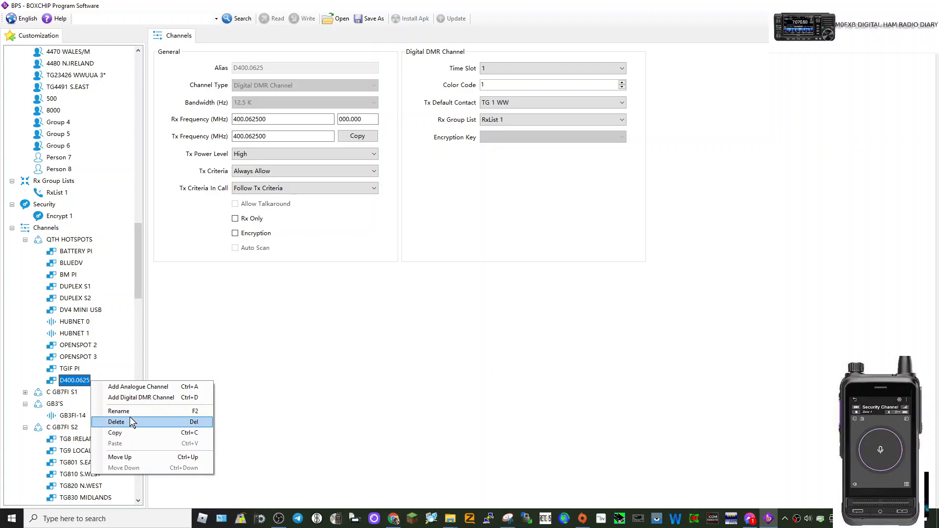
{"action": "left_click", "coordinate": [119, 411]}
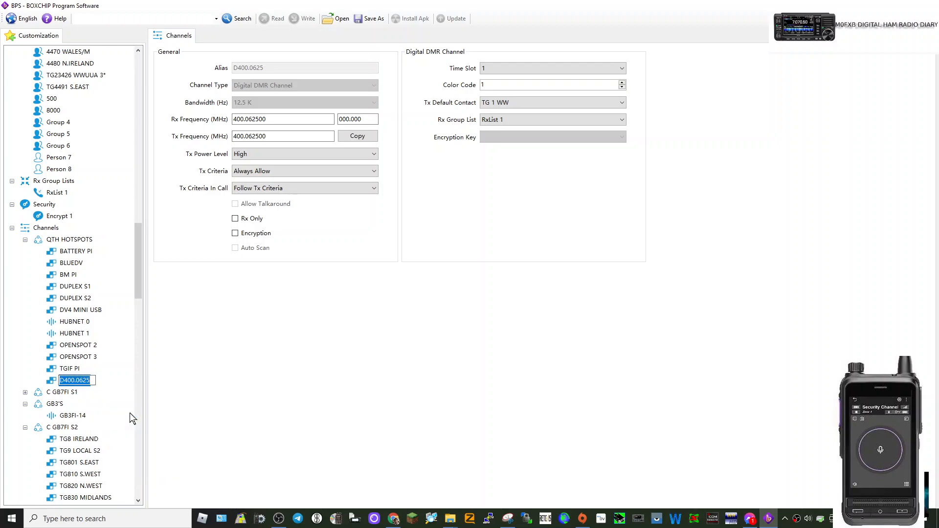
{"action": "type", "text": "80001"}
{"action": "key", "text": "Return"}
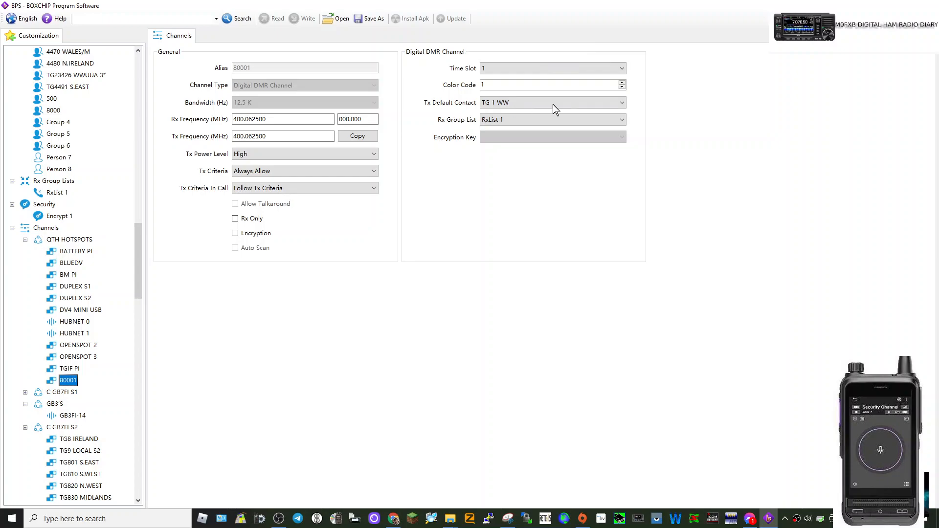
Set the Tx default contact of channel 80001 to the 8000 contact
{"action": "left_click", "coordinate": [622, 105]}
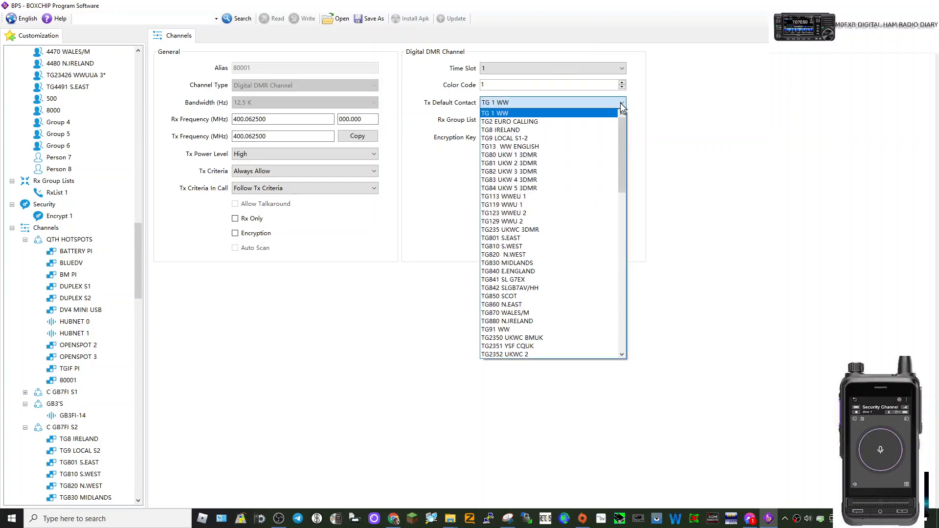
{"action": "left_click", "coordinate": [623, 101]}
{"action": "left_click", "coordinate": [623, 101]}
{"action": "left_click", "coordinate": [624, 102]}
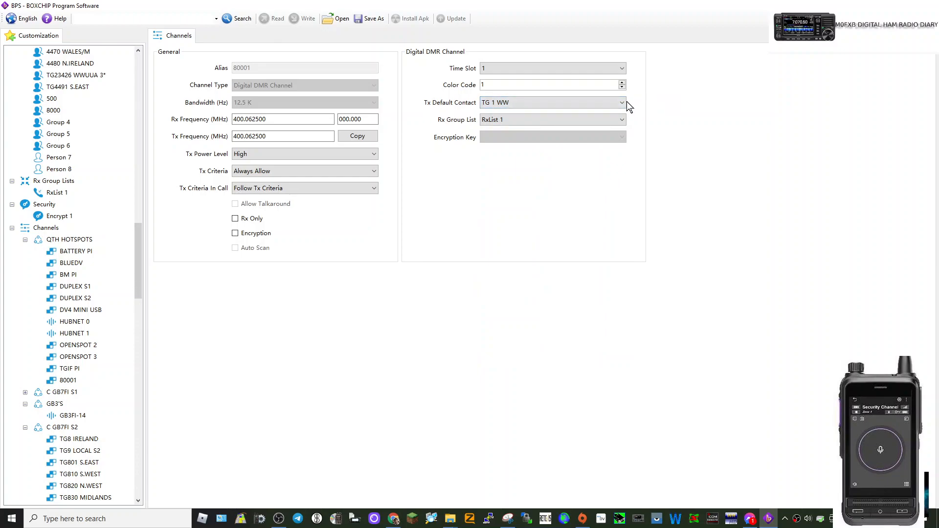
{"action": "left_click", "coordinate": [624, 102]}
{"action": "left_click_drag", "start_coordinate": [621, 140], "coordinate": [632, 313]}
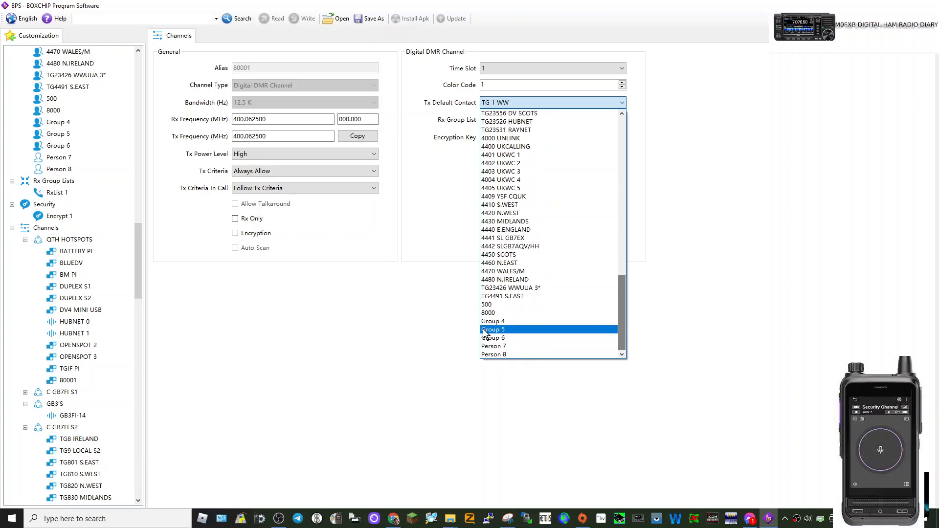
{"action": "left_click", "coordinate": [489, 312]}
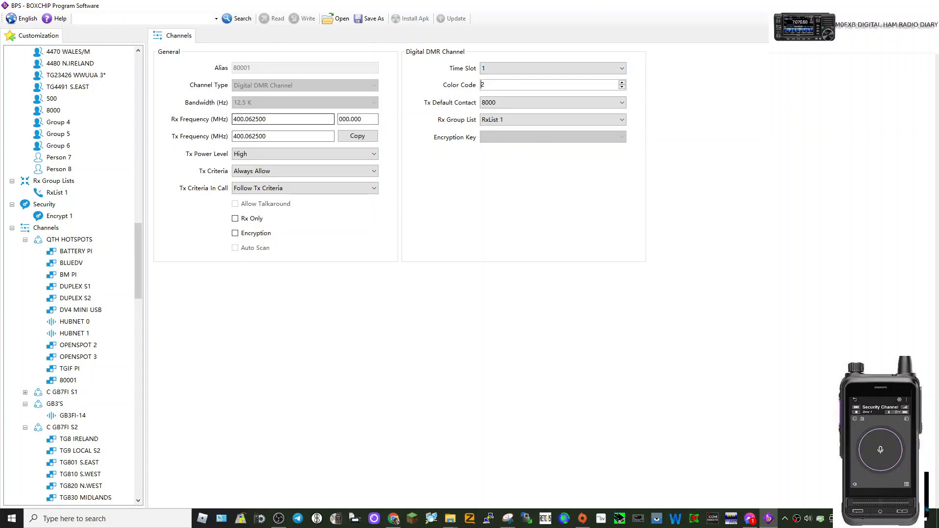
Set both the Rx and Tx frequencies of channel 80001 to 430.300 MHz
{"action": "double_click", "coordinate": [257, 119]}
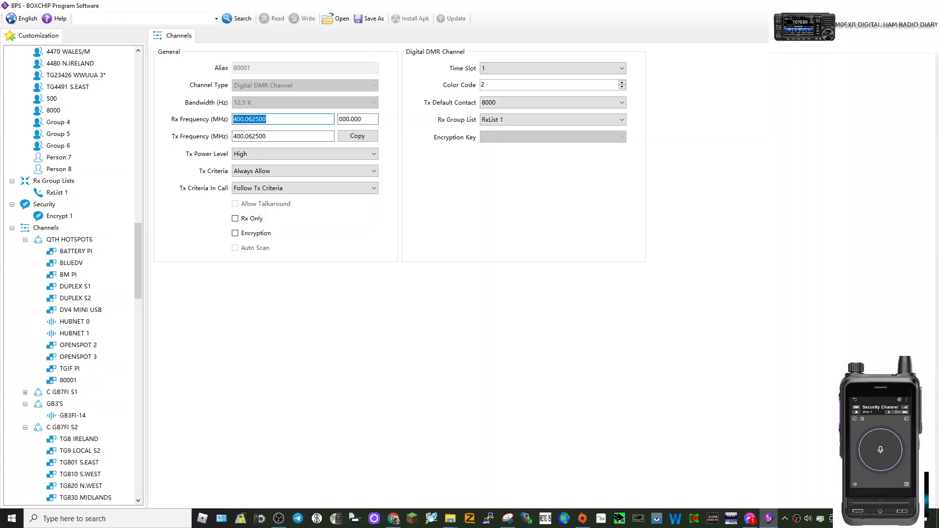
{"action": "type", "text": "430.300"}
{"action": "key", "text": "Tab"}
{"action": "key", "text": "End"}
{"action": "key", "text": "shift+Home"}
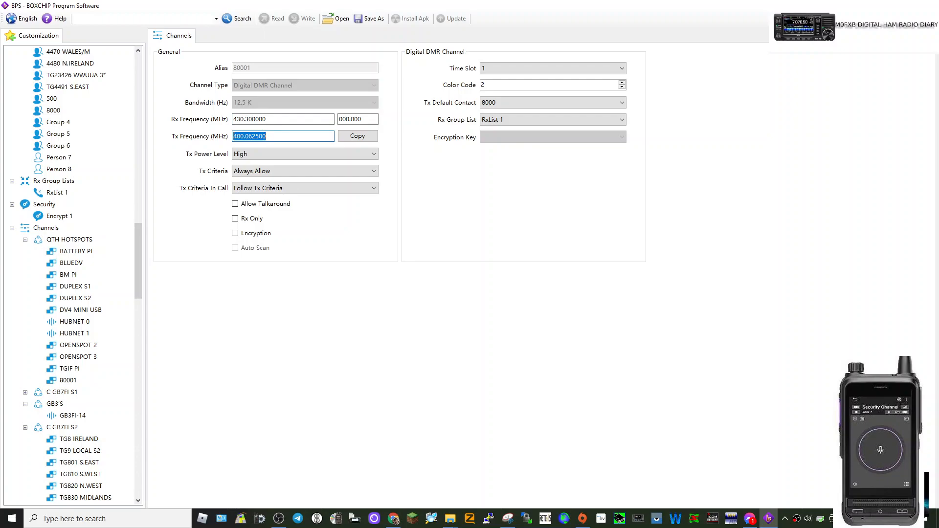
{"action": "type", "text": "430.300"}
Add a new zone after Zone 2 at the end of the channel list
{"action": "left_click_drag", "start_coordinate": [140, 280], "coordinate": [160, 490]}
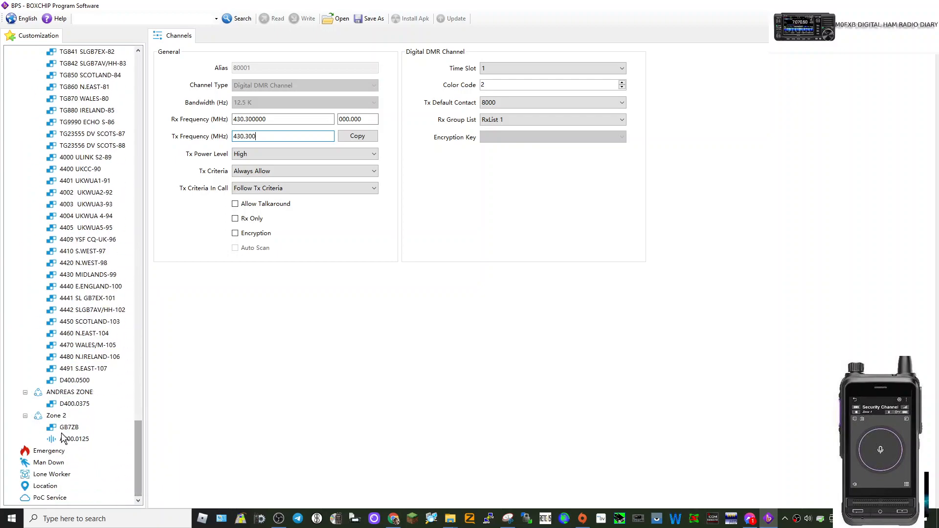
{"action": "right_click", "coordinate": [63, 416]}
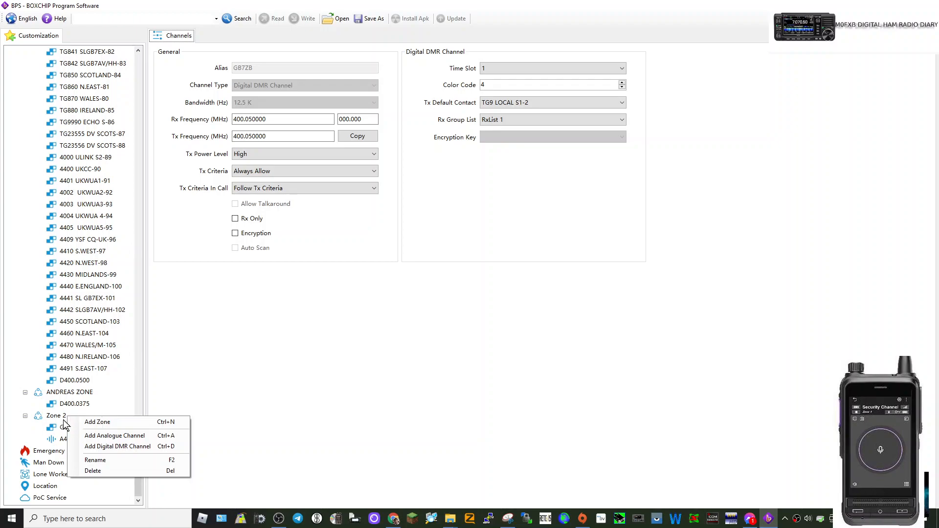
{"action": "left_click", "coordinate": [43, 433]}
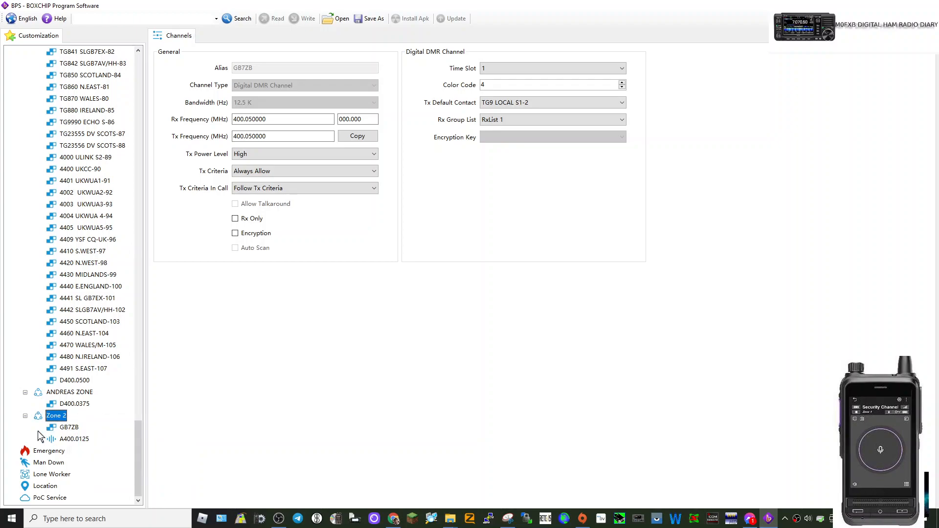
{"action": "right_click", "coordinate": [62, 416]}
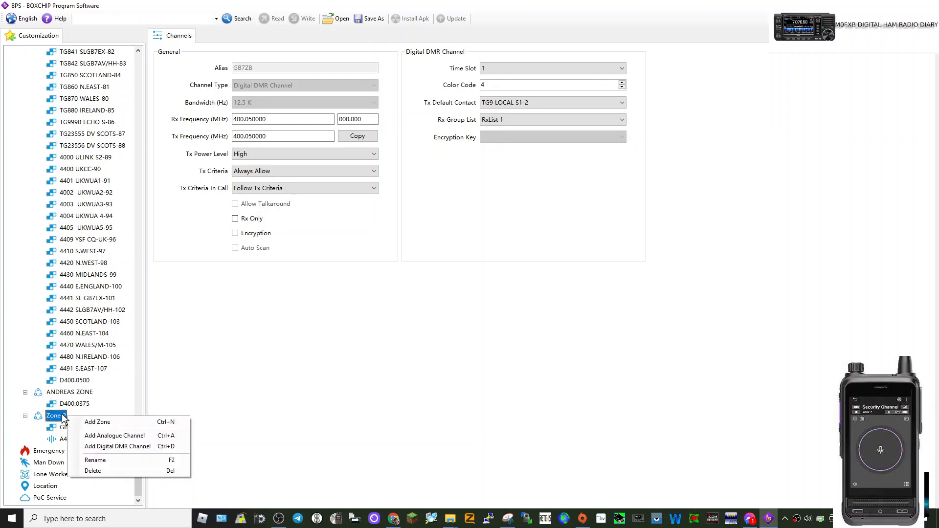
{"action": "left_click", "coordinate": [90, 422]}
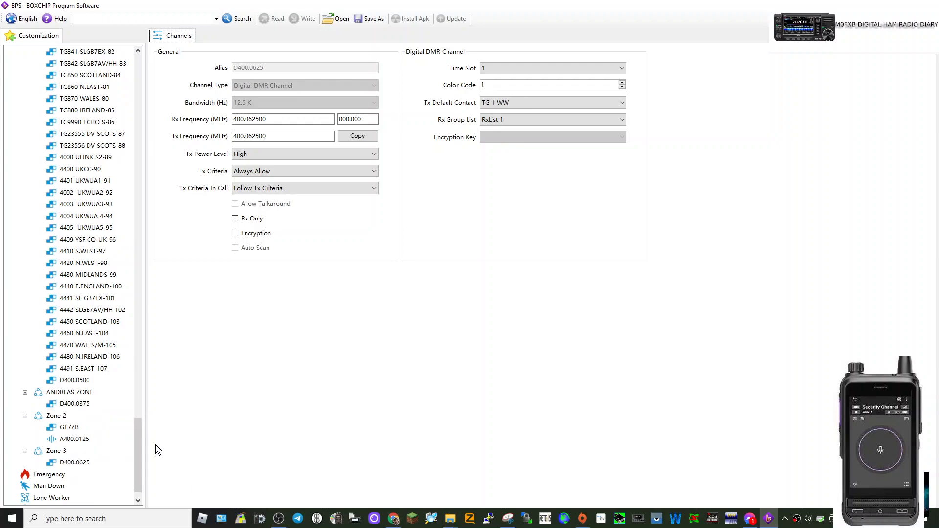
Rename the digital channel in Zone 3 as 9000
{"action": "right_click", "coordinate": [86, 464]}
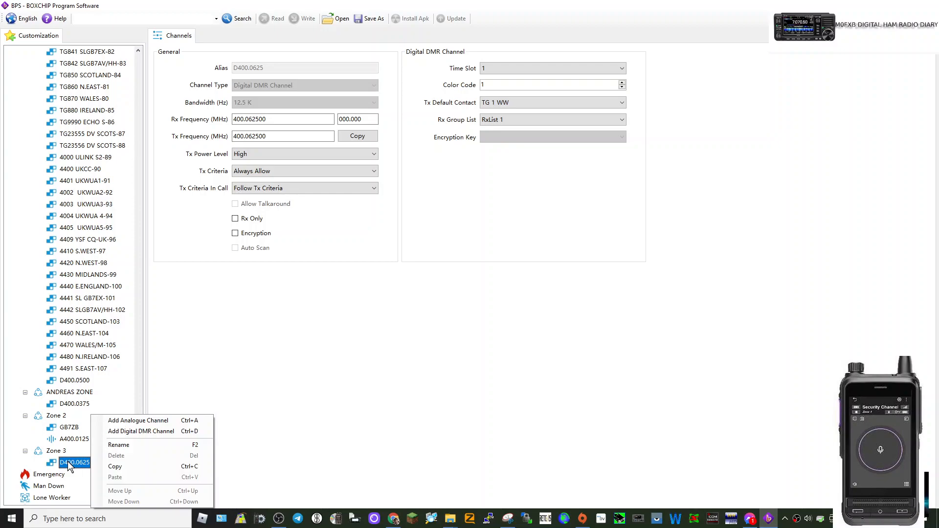
{"action": "left_click", "coordinate": [131, 445]}
{"action": "type", "text": "9000"}
{"action": "key", "text": "Return"}
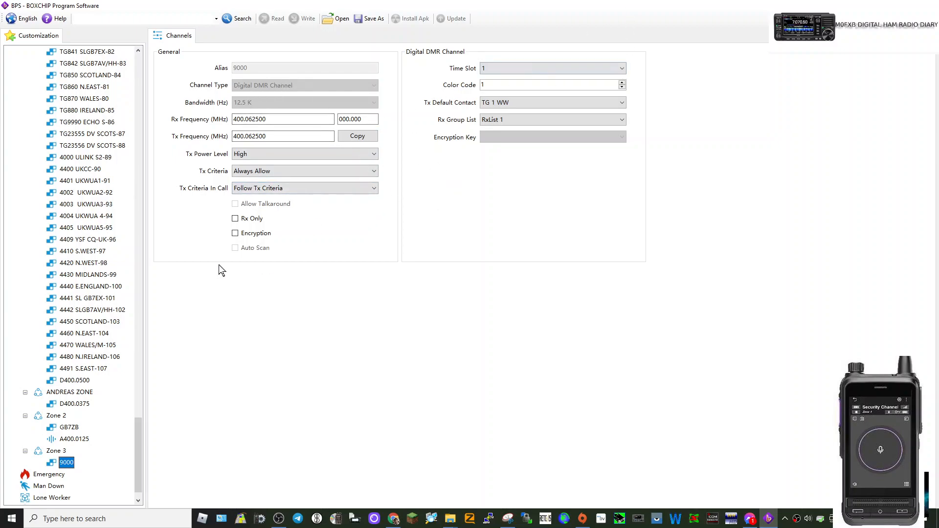
Add an analogue channel to Zone 3 and enter 433.000 MHz as its Rx frequency
{"action": "right_click", "coordinate": [72, 464]}
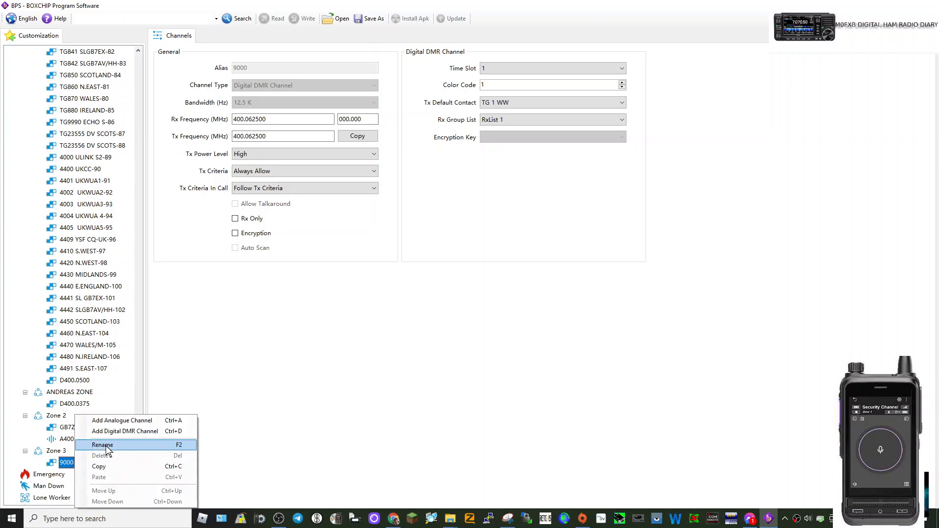
{"action": "left_click", "coordinate": [113, 421]}
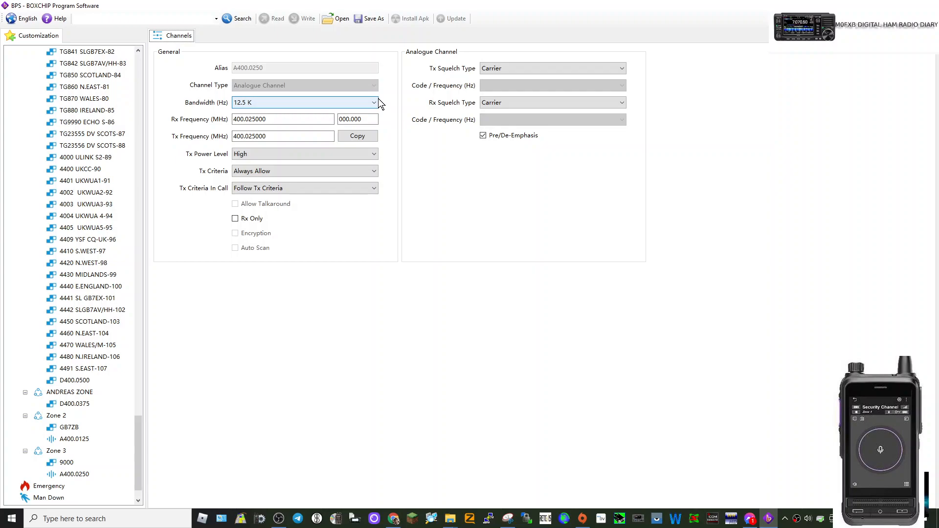
{"action": "double_click", "coordinate": [254, 119]}
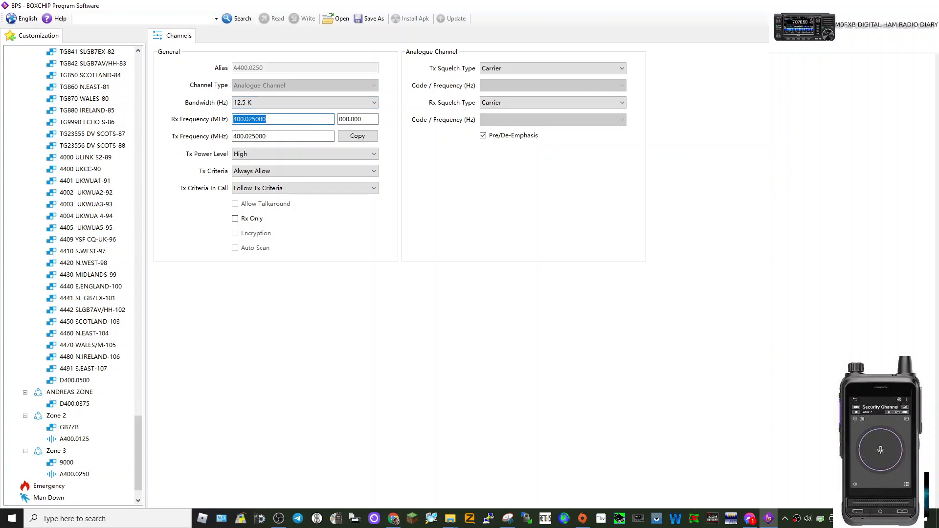
{"action": "type", "text": "43"}
{"action": "type", "text": ".0000"}
{"action": "key", "text": "BackSpace"}
{"action": "key", "text": "BackSpace"}
{"action": "key", "text": "BackSpace"}
{"action": "type", "text": "3.000"}
Set the Zone 3 analogue channel's Rx frequency to 430 MHz and its Tx frequency to 439 MHz
{"action": "left_click", "coordinate": [274, 136]}
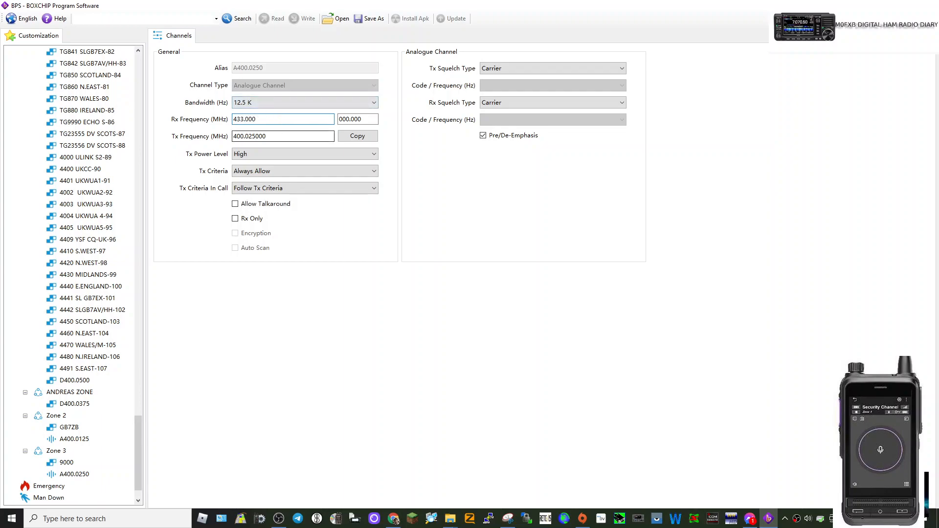
{"action": "key", "text": "BackSpace"}
{"action": "key", "text": "BackSpace"}
{"action": "key", "text": "BackSpace"}
{"action": "key", "text": "BackSpace"}
{"action": "key", "text": "BackSpace"}
{"action": "key", "text": "BackSpace"}
{"action": "key", "text": "BackSpace"}
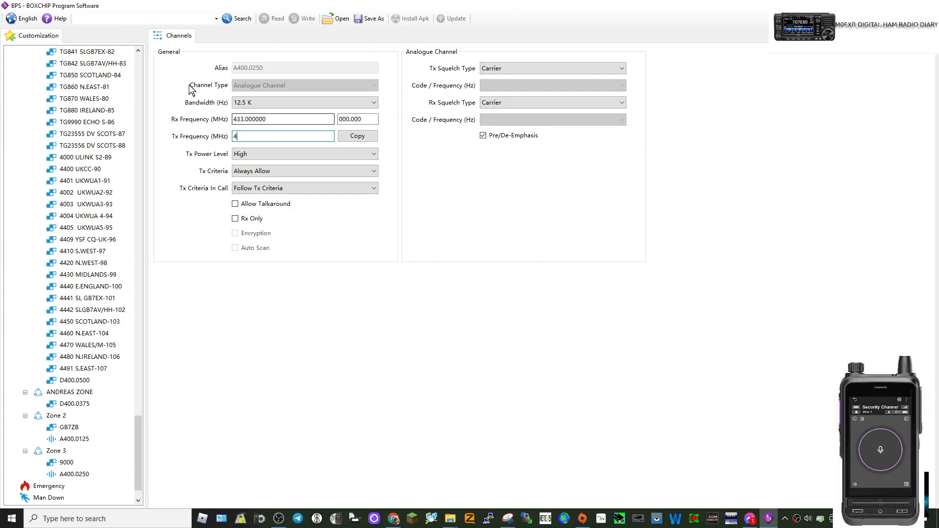
{"action": "left_click", "coordinate": [243, 119]}
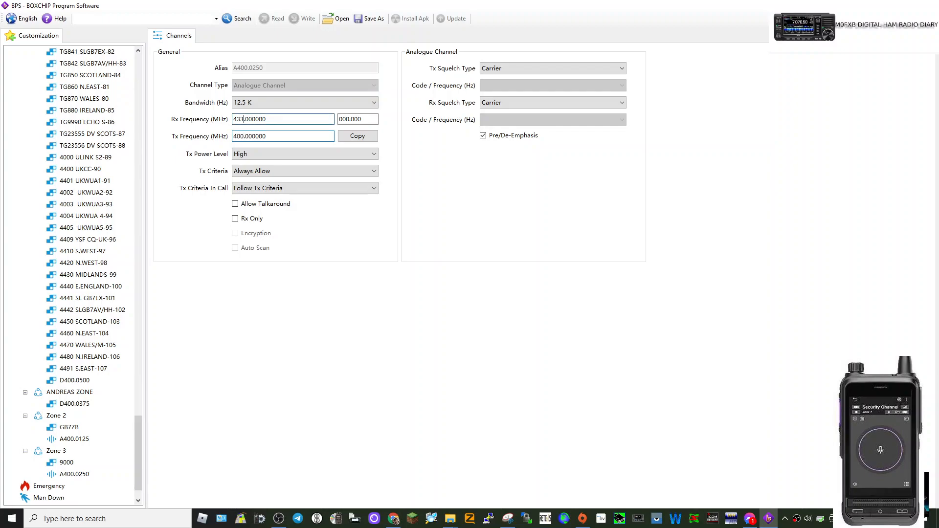
{"action": "key", "text": "BackSpace"}
{"action": "type", "text": "0"}
{"action": "left_click", "coordinate": [247, 137]}
{"action": "key", "text": "BackSpace"}
{"action": "key", "text": "BackSpace"}
{"action": "type", "text": "39"}
Set the analogue channel's Tx squelch type to CTCSS with a 77 Hz tone
{"action": "left_click", "coordinate": [620, 68]}
{"action": "left_click", "coordinate": [544, 86]}
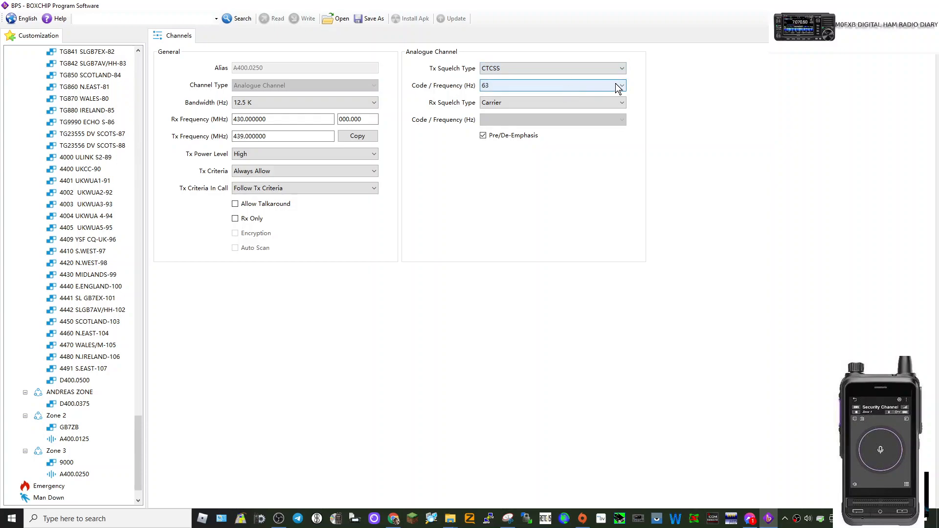
{"action": "left_click", "coordinate": [620, 85]}
{"action": "left_click", "coordinate": [507, 141]}
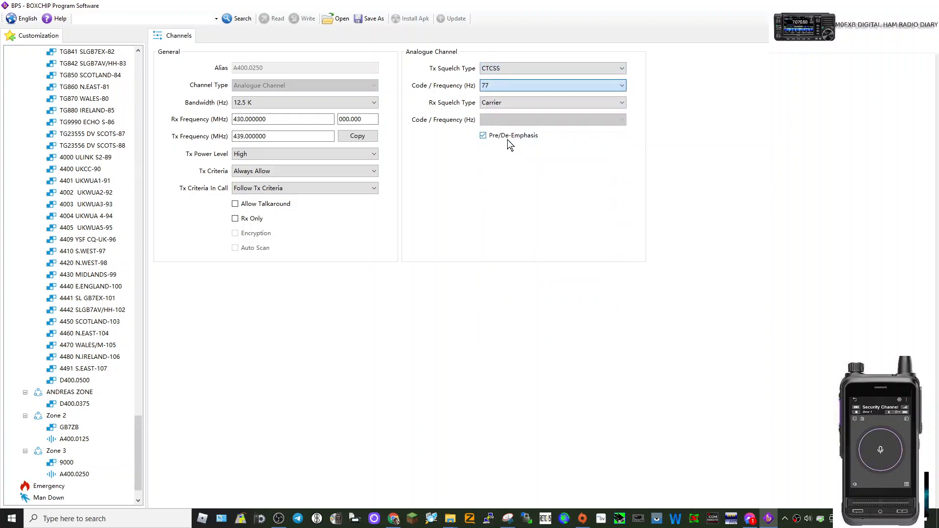
Set the analogue channel's Rx squelch type to CTCSS with a 77 Hz tone
{"action": "left_click", "coordinate": [624, 102]}
{"action": "left_click", "coordinate": [623, 102]}
{"action": "left_click", "coordinate": [624, 102]}
{"action": "left_click", "coordinate": [543, 121]}
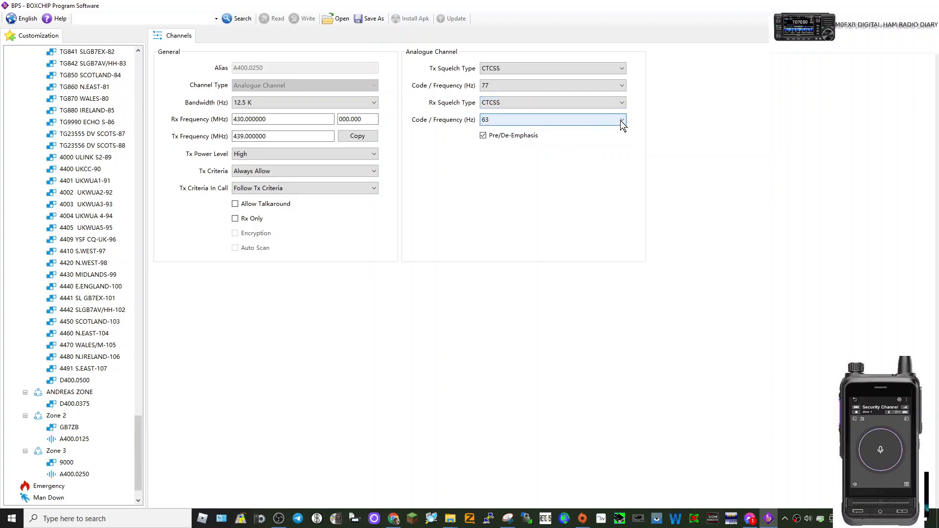
{"action": "left_click", "coordinate": [621, 121]}
{"action": "left_click", "coordinate": [535, 174]}
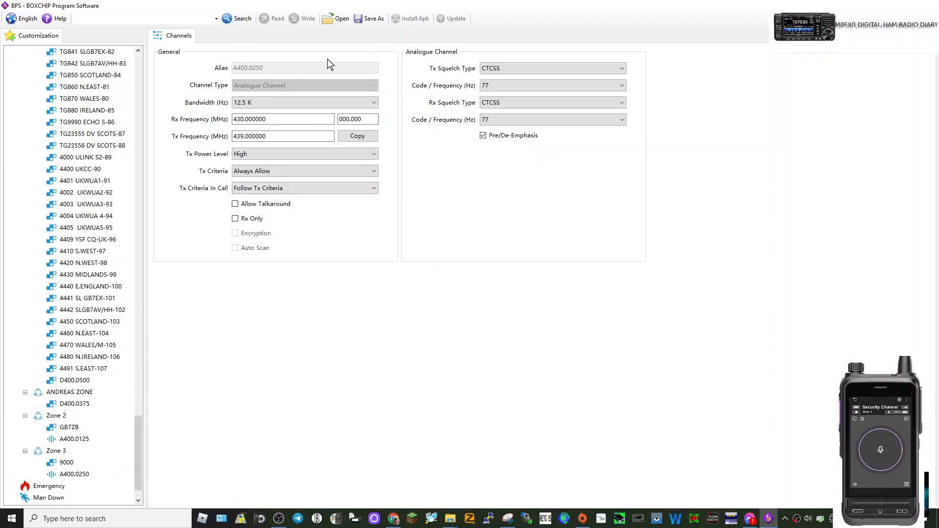
Rename the analogue channel in Zone 2 as GB3ZB
{"action": "right_click", "coordinate": [80, 441]}
{"action": "left_click", "coordinate": [133, 448]}
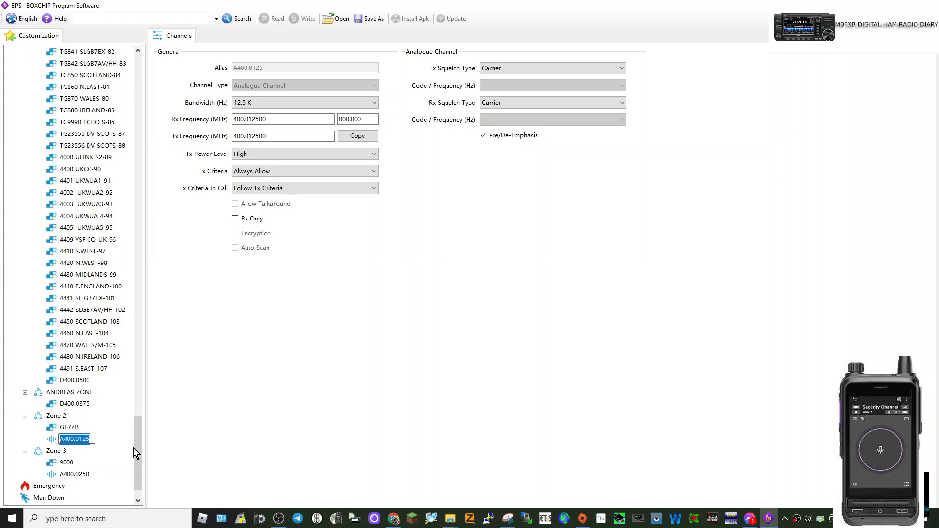
{"action": "type", "text": "GB3ZB"}
{"action": "key", "text": "Return"}
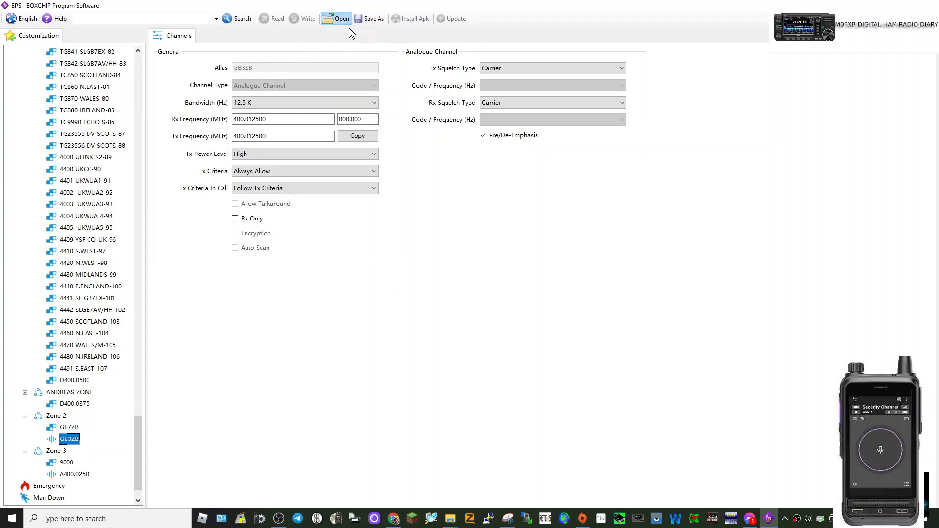
Save the customization as a new BPS file named with the recipient's first name followed by 2, and reopen that file
{"action": "left_click", "coordinate": [366, 20]}
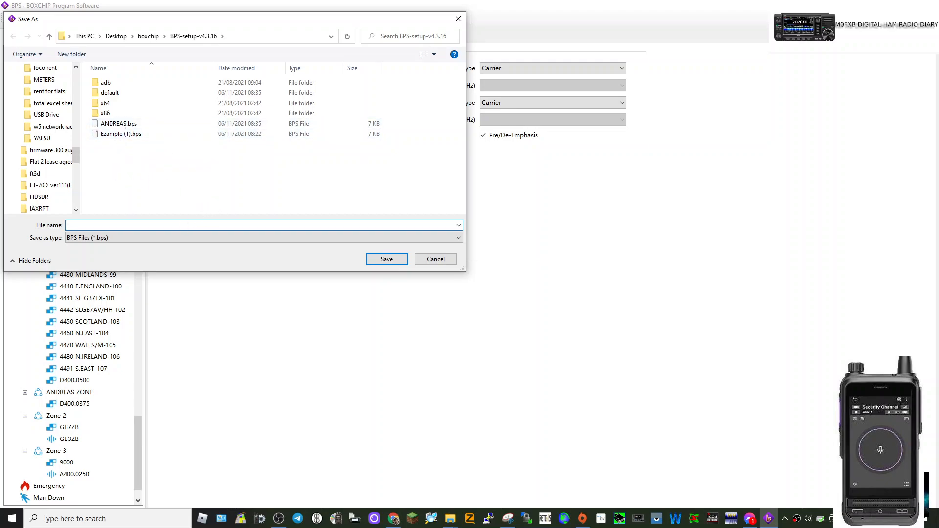
{"action": "type", "text": "ANF"}
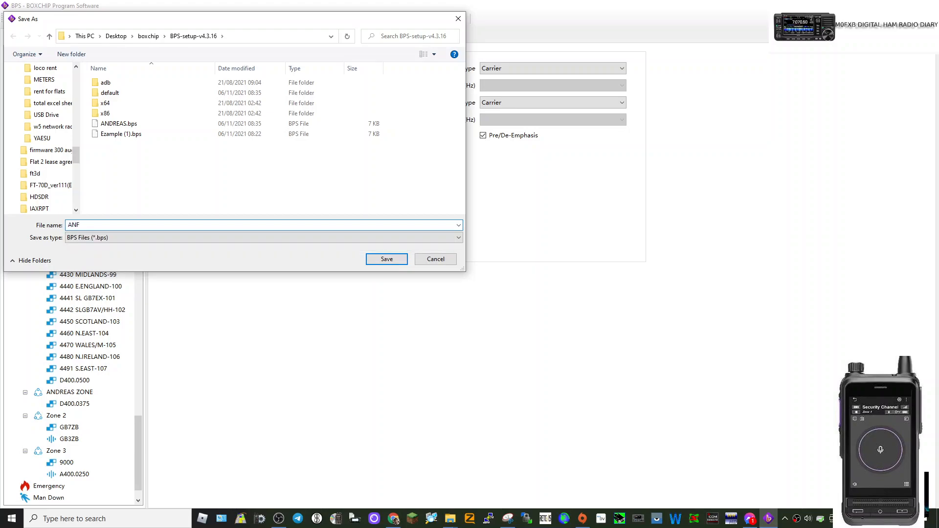
{"action": "key", "text": "BackSpace"}
{"action": "type", "text": "DRE"}
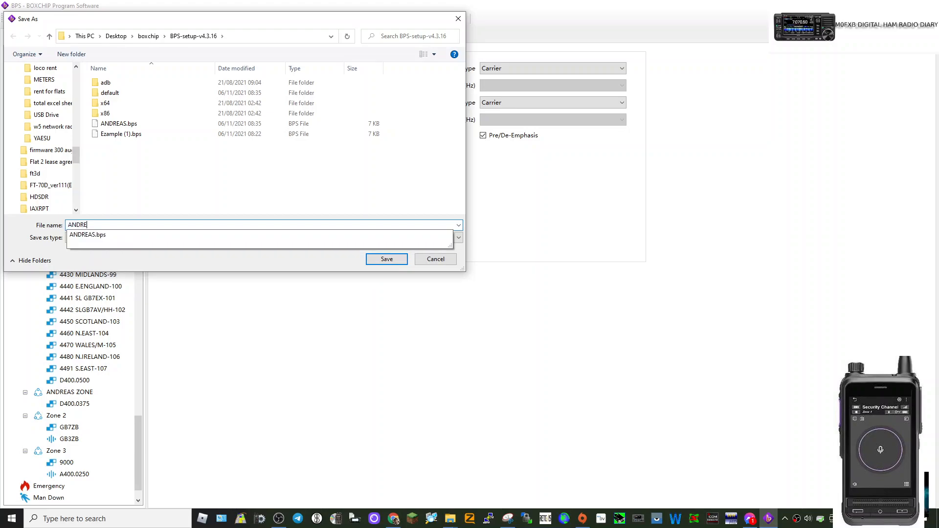
{"action": "type", "text": "AS 2"}
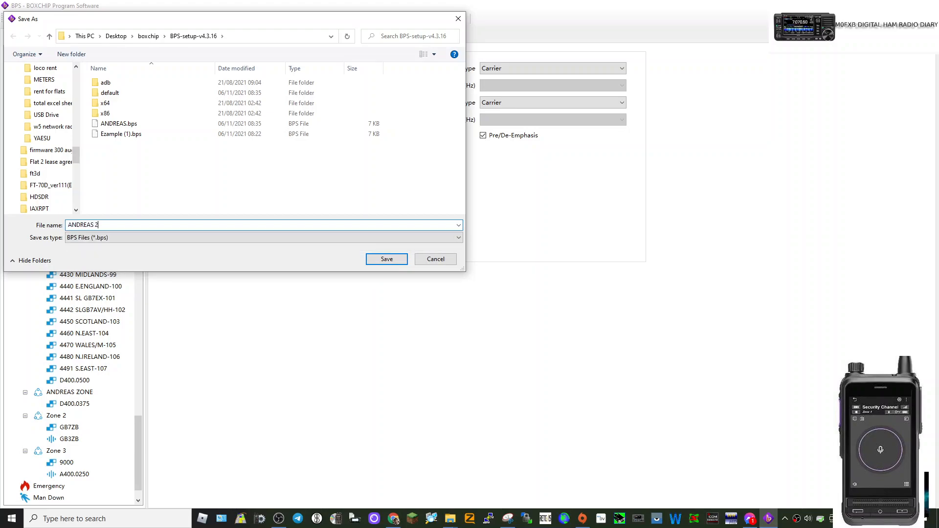
{"action": "left_click", "coordinate": [382, 260]}
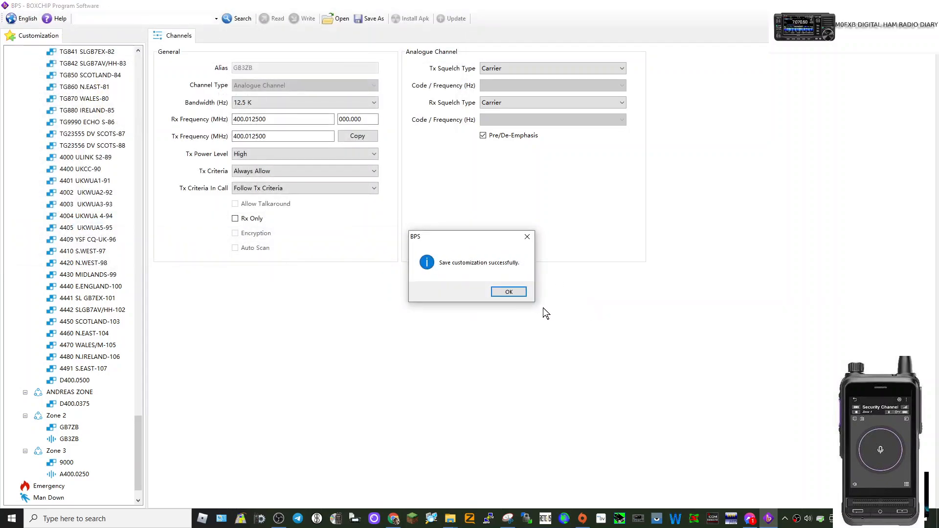
{"action": "left_click", "coordinate": [509, 293]}
{"action": "left_click", "coordinate": [336, 20]}
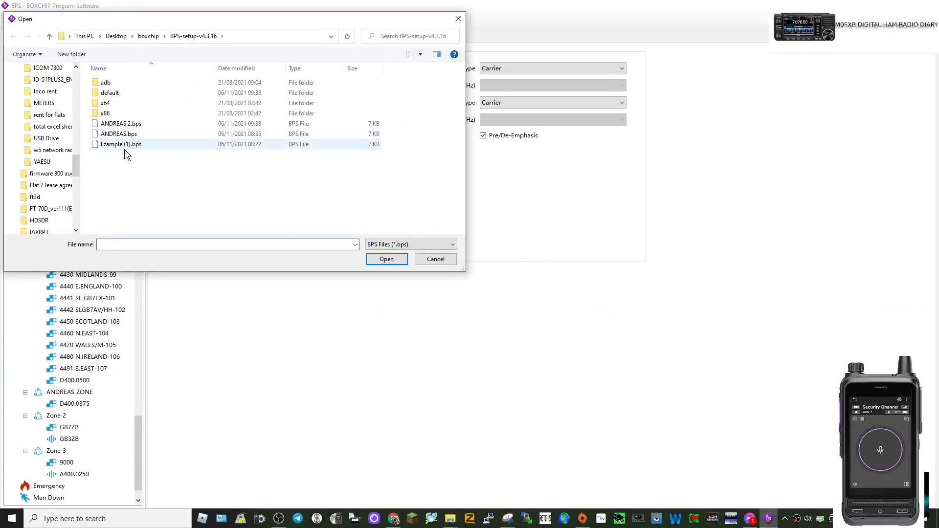
{"action": "double_click", "coordinate": [125, 122]}
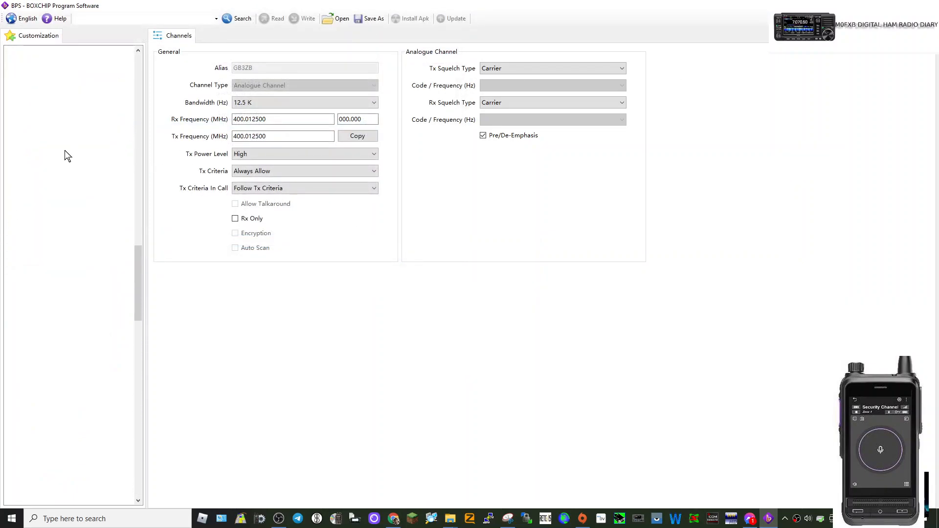